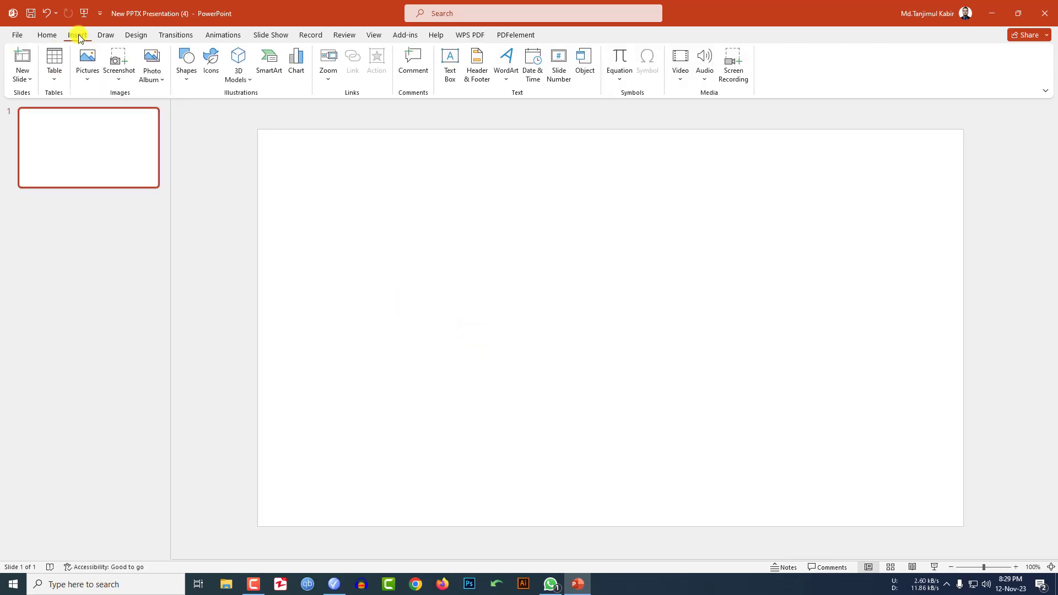
- Draw a rectangle about 13.33" wide and 6.49" high over the slide's upper part and remove its outline
left_click(189, 77)
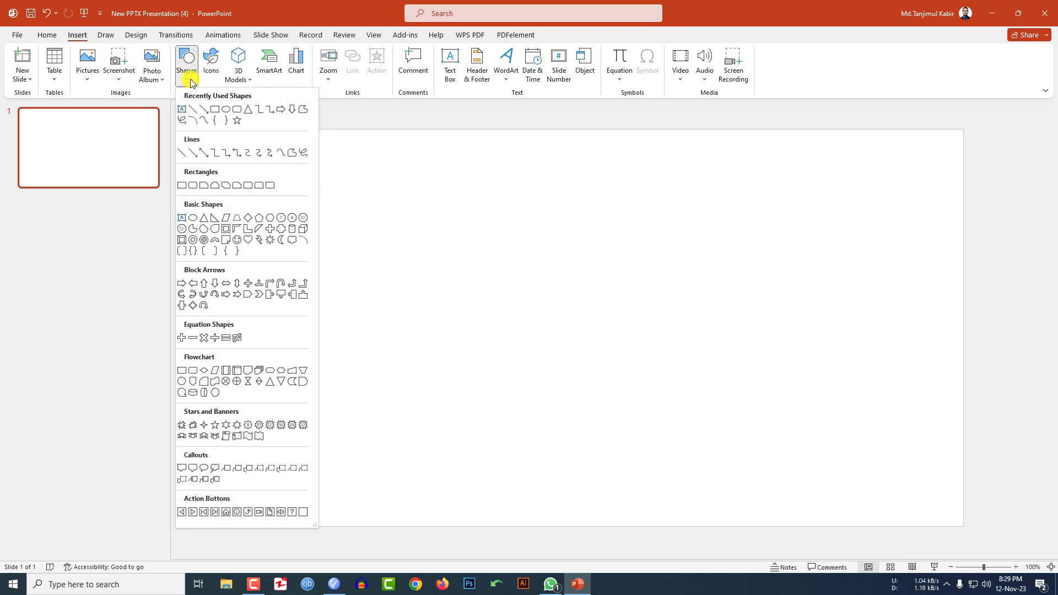
left_click(215, 110)
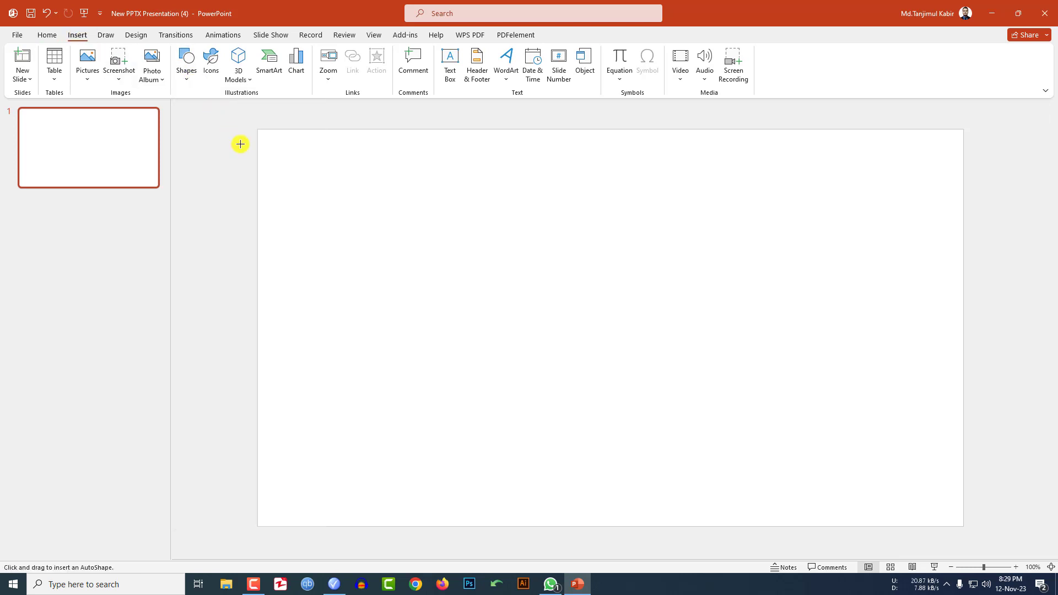
left_click_drag(257, 130, 962, 473)
left_click(436, 68)
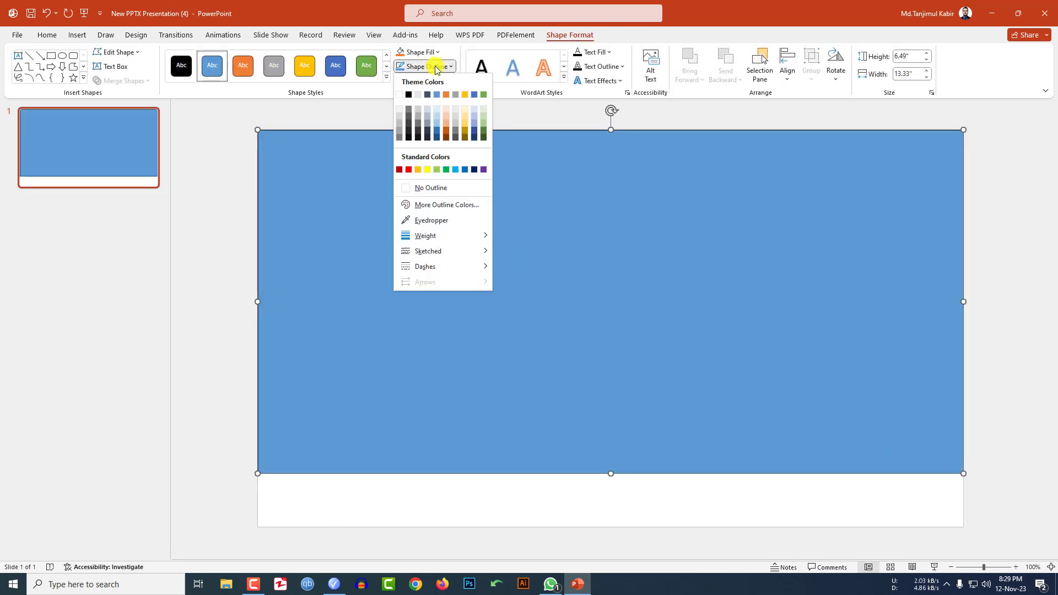
left_click(430, 187)
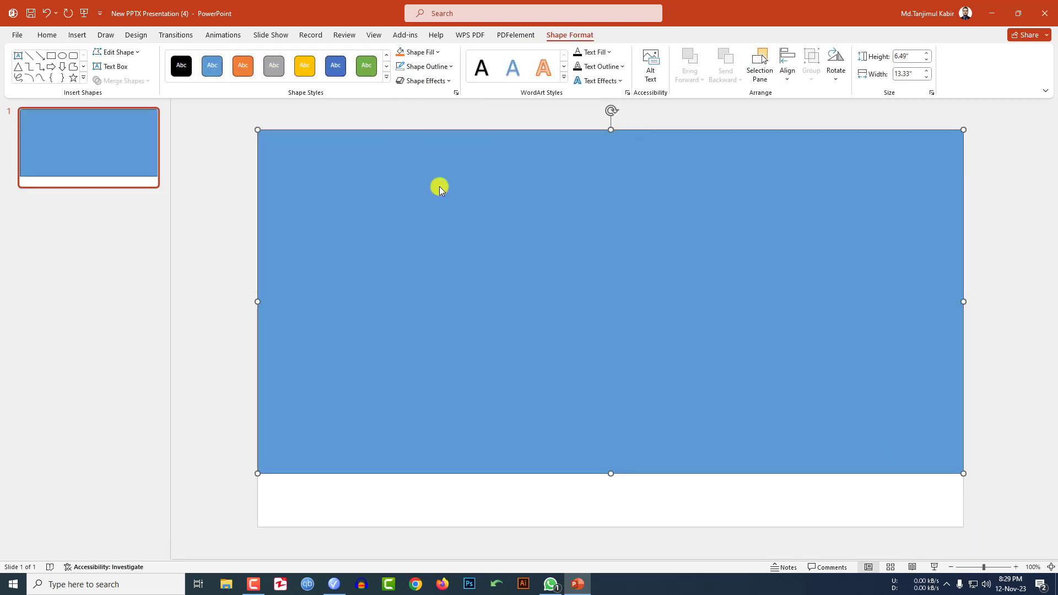
- Fill the large rectangle with bright magenta from the standard color palette
left_click(417, 52)
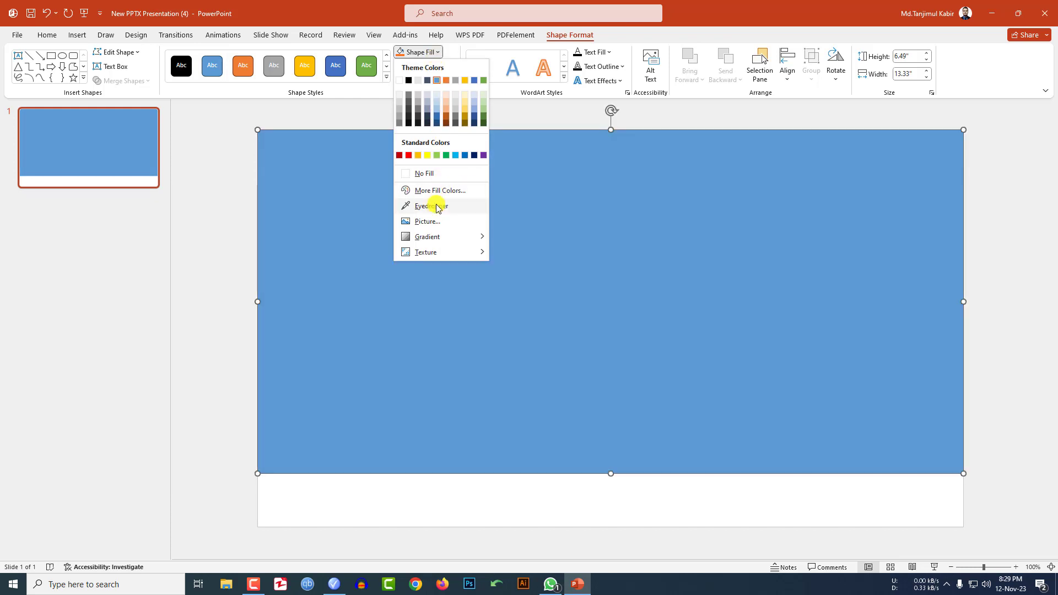
left_click(437, 190)
left_click(464, 197)
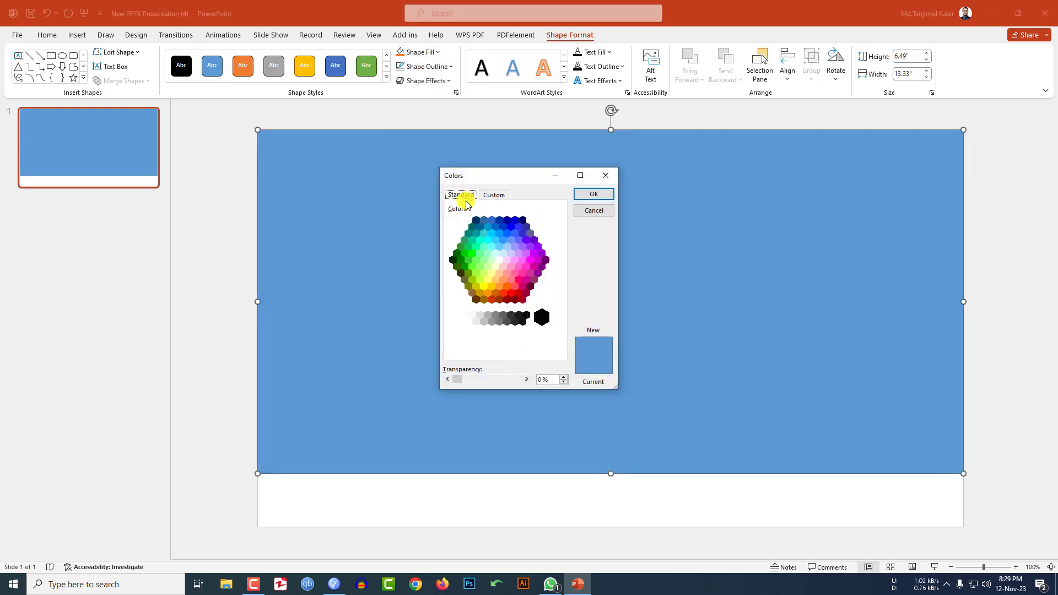
left_click(522, 260)
left_click(524, 269)
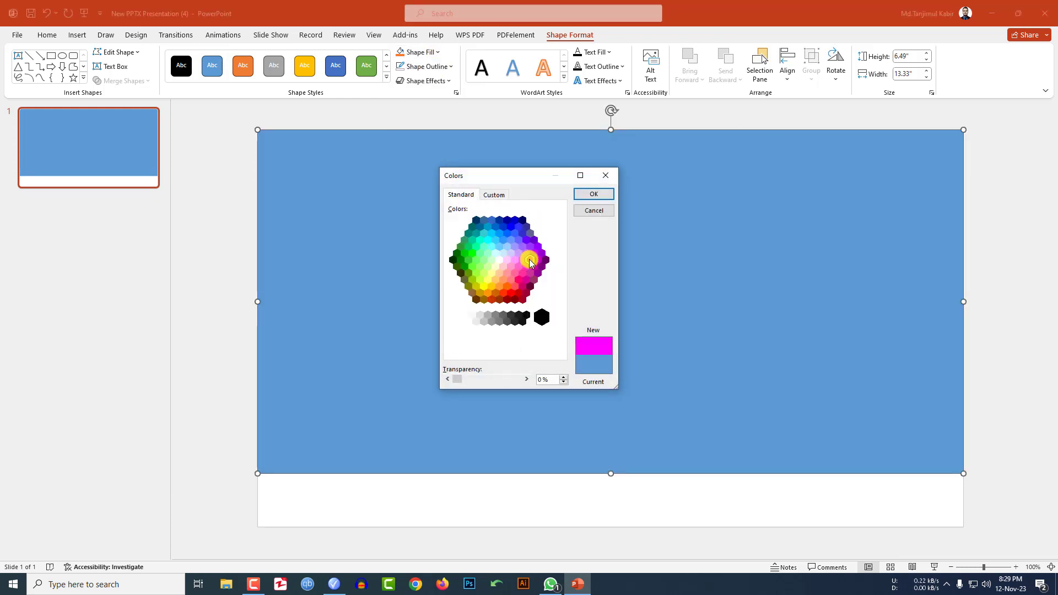
left_click(593, 193)
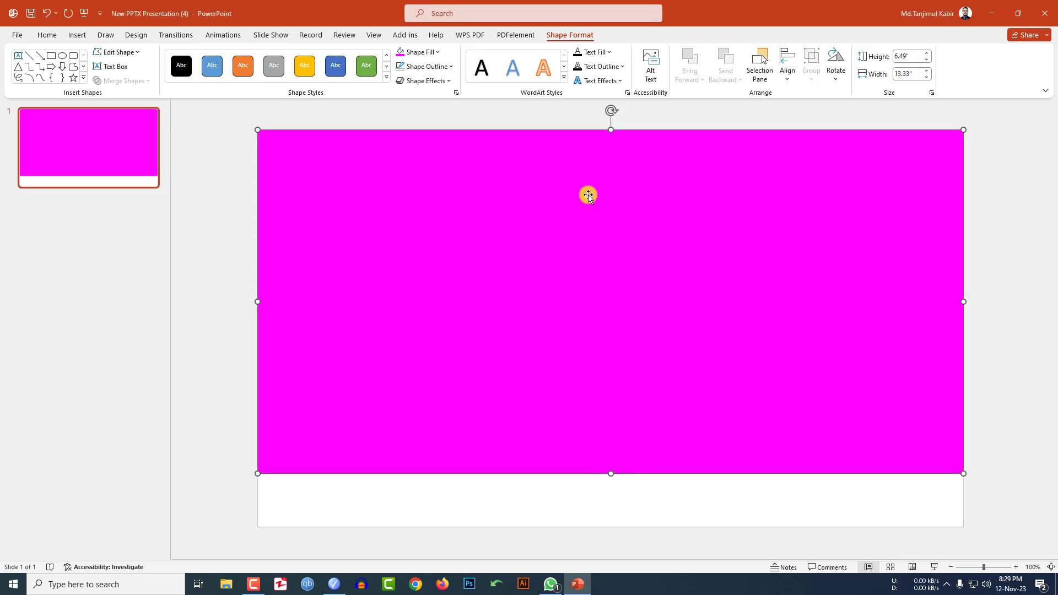
key("Escape")
- Draw a rounded rectangle about 1.13" by 0.73" across the magenta rectangle's lower edge and remove its outline
left_click(77, 35)
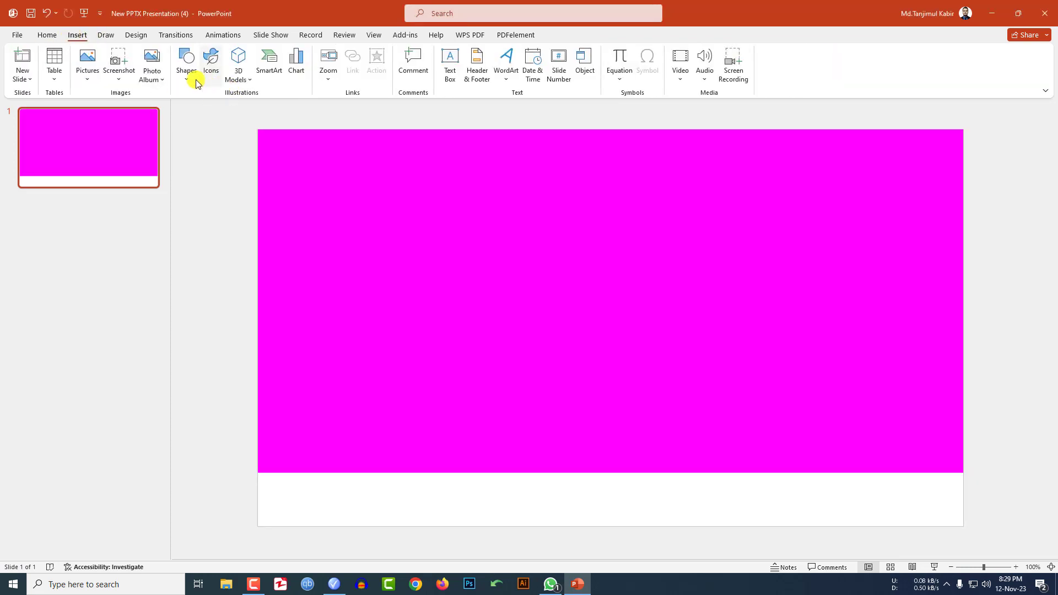
left_click(187, 64)
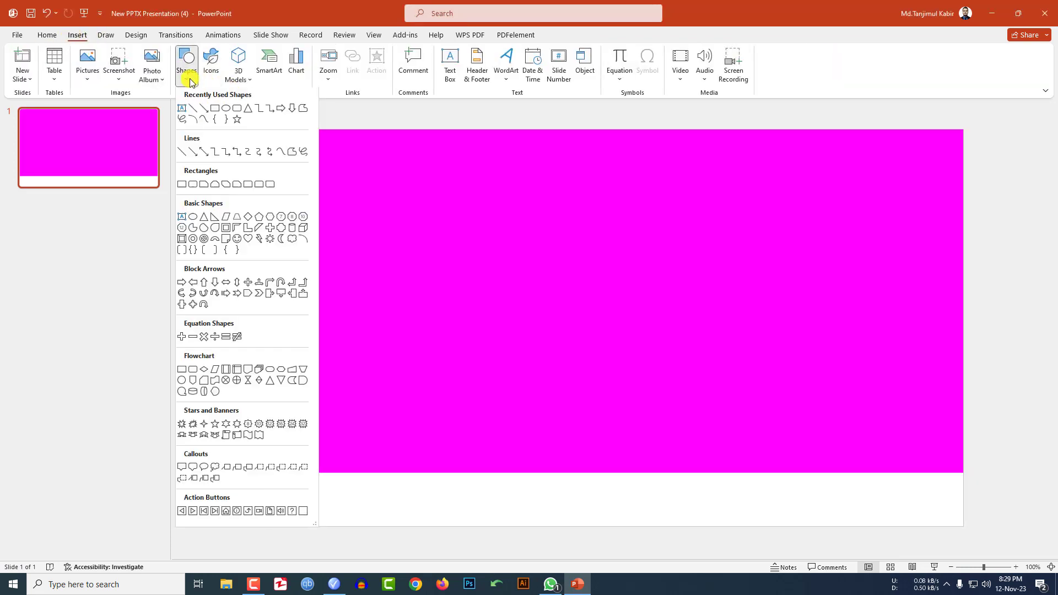
left_click(236, 109)
left_click_drag(569, 466, 627, 502)
left_click(439, 68)
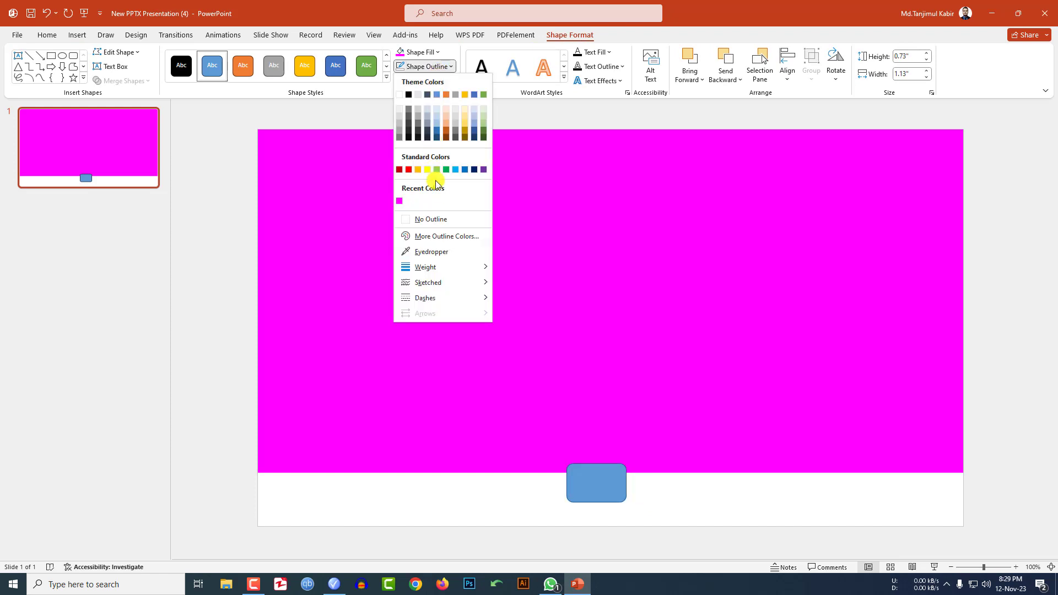
left_click(430, 219)
- Fill the rounded tab with the recent magenta and center it horizontally over the rectangle's lower edge
left_click(419, 52)
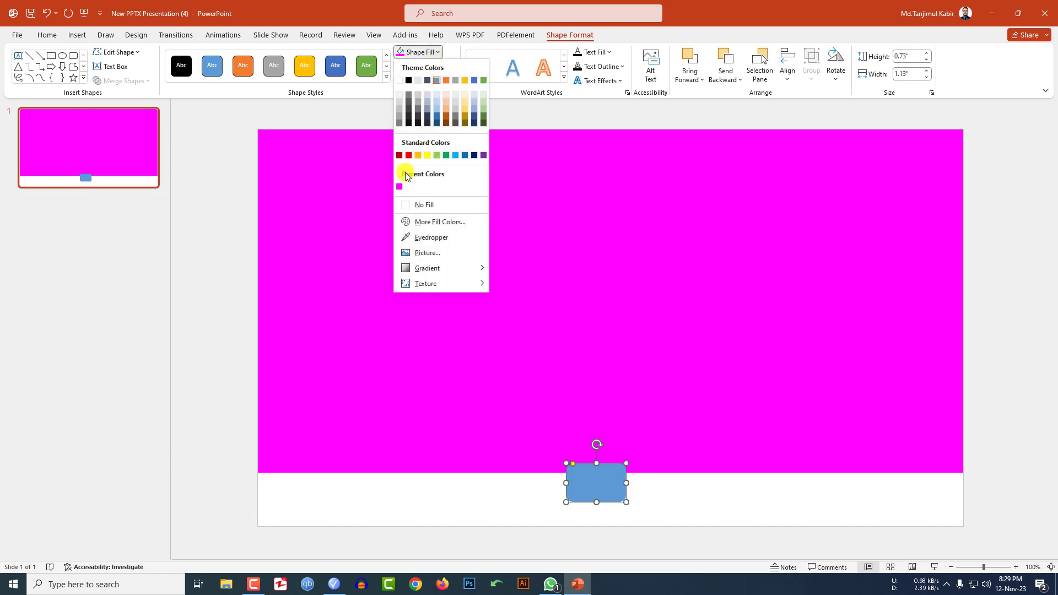
left_click(399, 186)
mouse_move(607, 484)
left_mouse_down()
mouse_move(628, 488)
mouse_move(617, 487)
left_mouse_up()
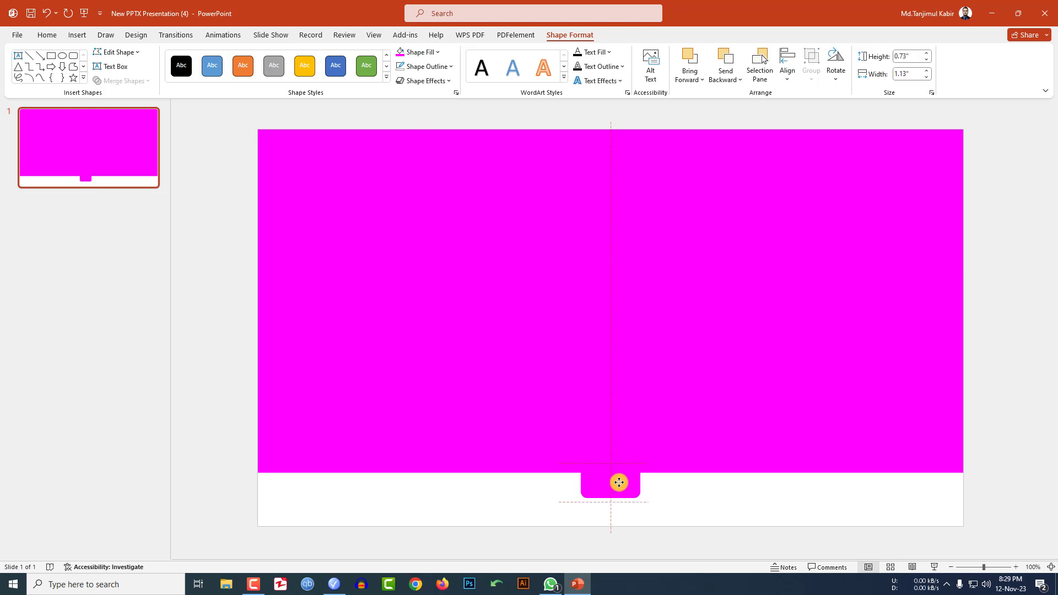
left_click_drag(619, 483, 619, 483)
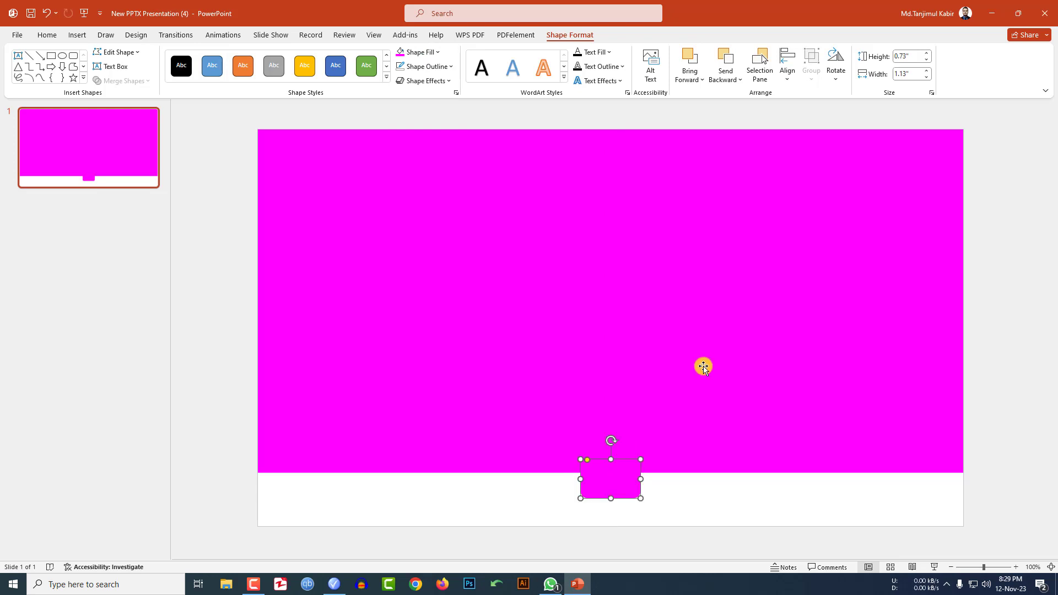
- Label the magenta tab with the letter A in 36 pt LEMON MILK
type("A")
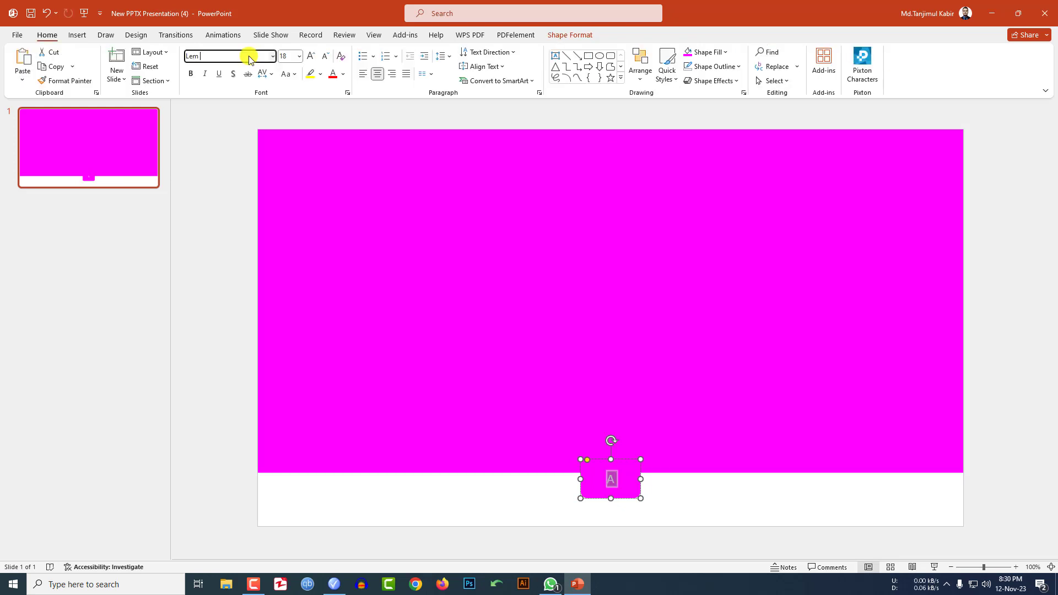
key("Return")
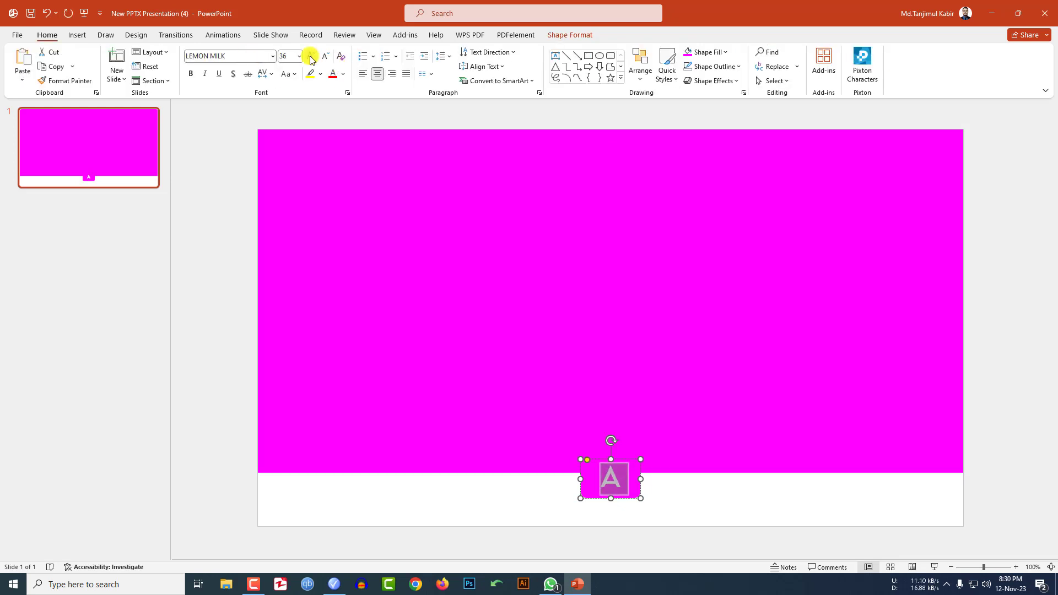
left_click(709, 488)
- Group the large magenta rectangle with its lettered tab
left_click(710, 394)
left_click(634, 492, "shift")
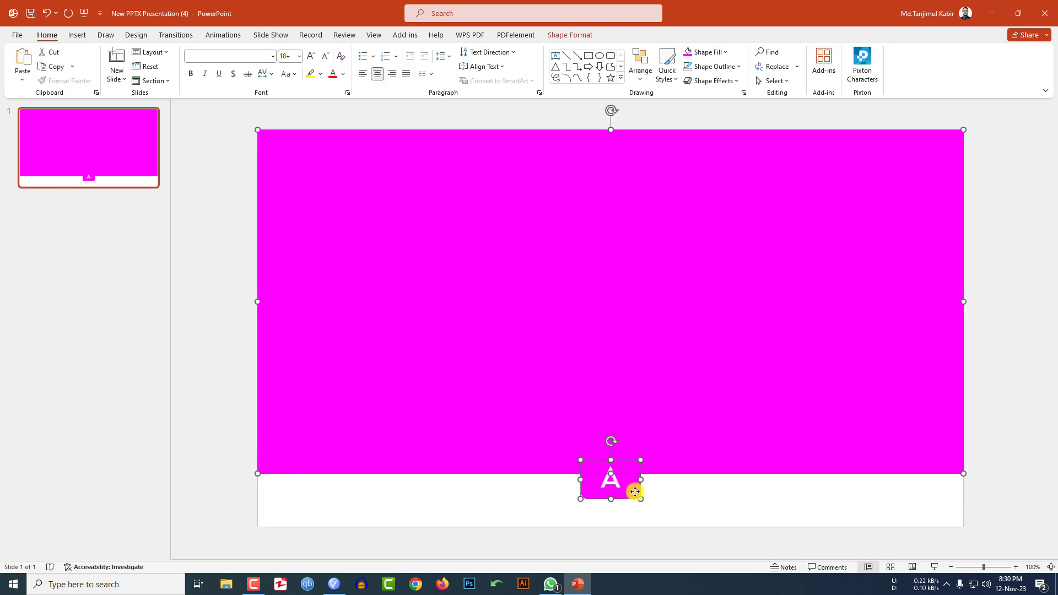
key("ctrl+g")
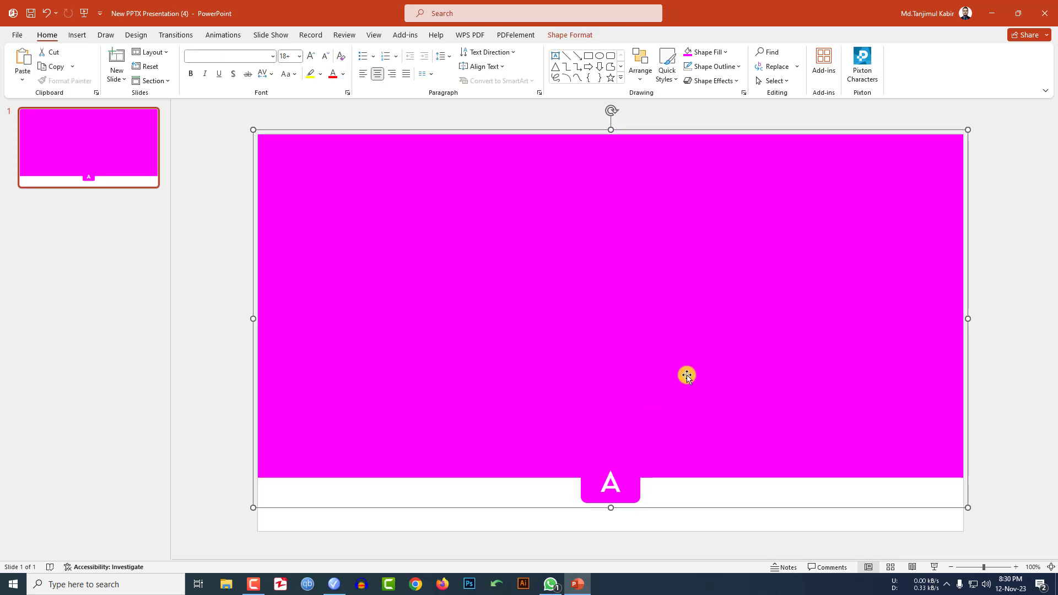
- Duplicate the magenta group, place the copy slightly higher, and fill it with the standard dark blue
left_click_drag(675, 416, 668, 378)
left_click(569, 35)
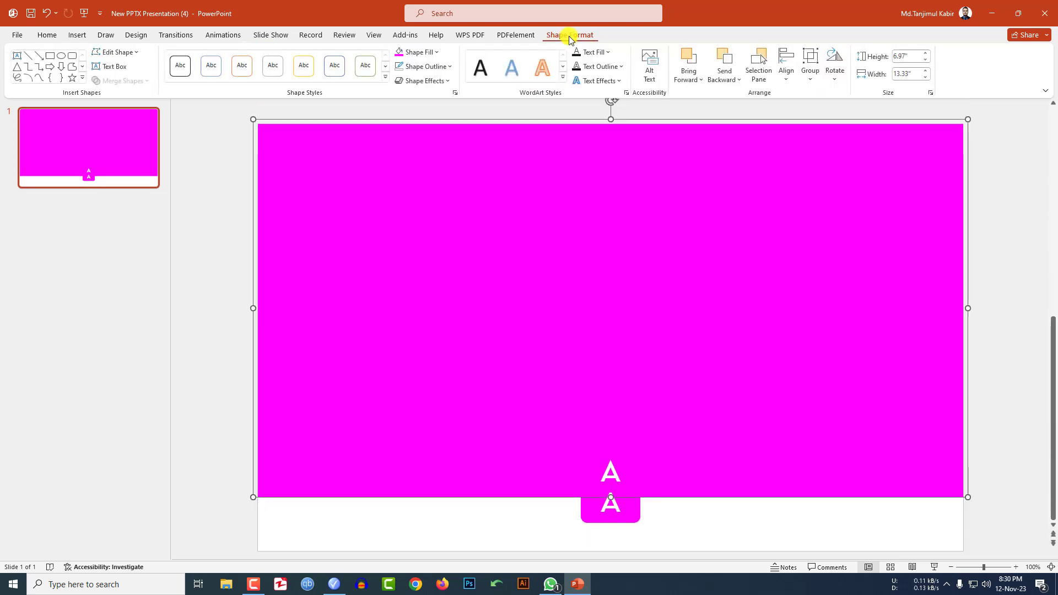
left_click(438, 54)
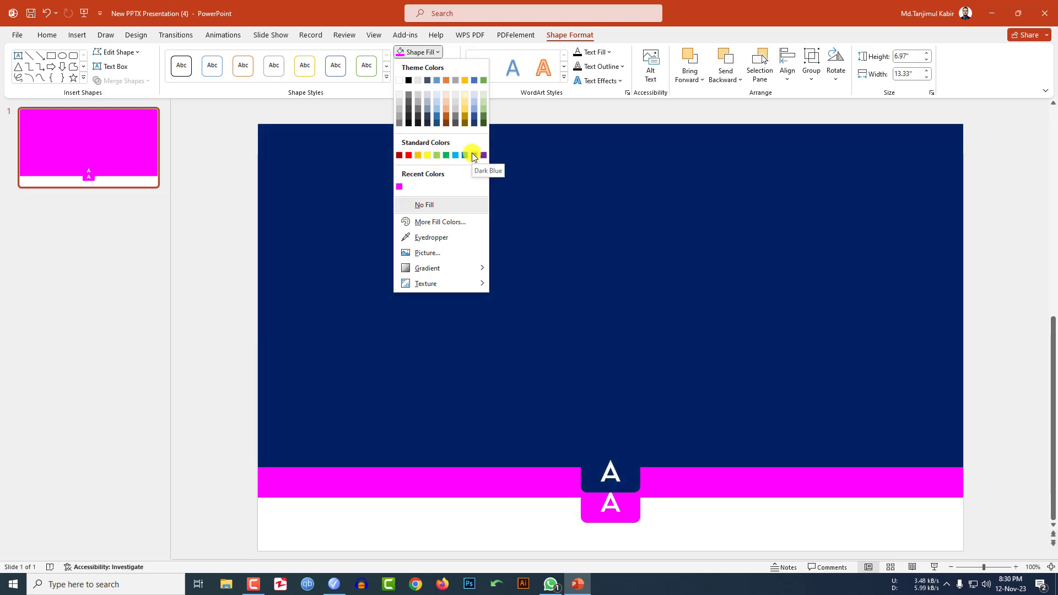
left_click(472, 155)
- Move the dark blue tab within its group to the right so it sits just past the magenta tab
left_click(635, 479)
left_click(656, 510)
left_click(633, 467)
left_click(632, 470)
key("Right")
key("Right")
key("Right")
key("Right")
key("Right")
key("Right")
key("Right")
key("Right")
key("Right")
key("Right")
key("Right")
key("Right")
key("Right")
- Duplicate the dark blue group, place the copy slightly higher, and fill it with dark pink from the standard color palette
left_click(696, 522)
left_click(709, 415)
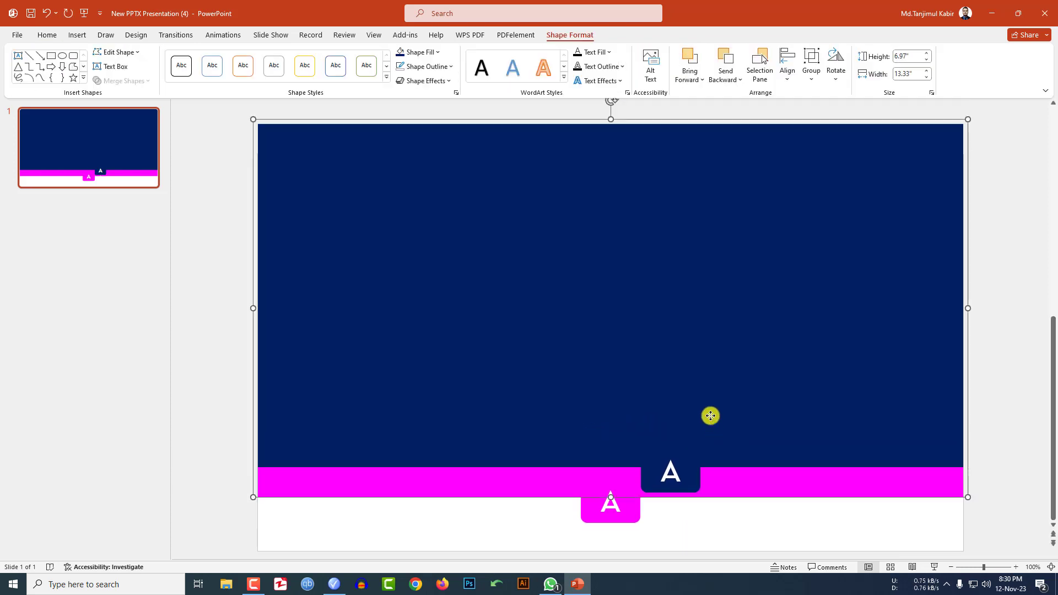
key("ctrl+d")
left_click_drag(710, 415, 702, 348)
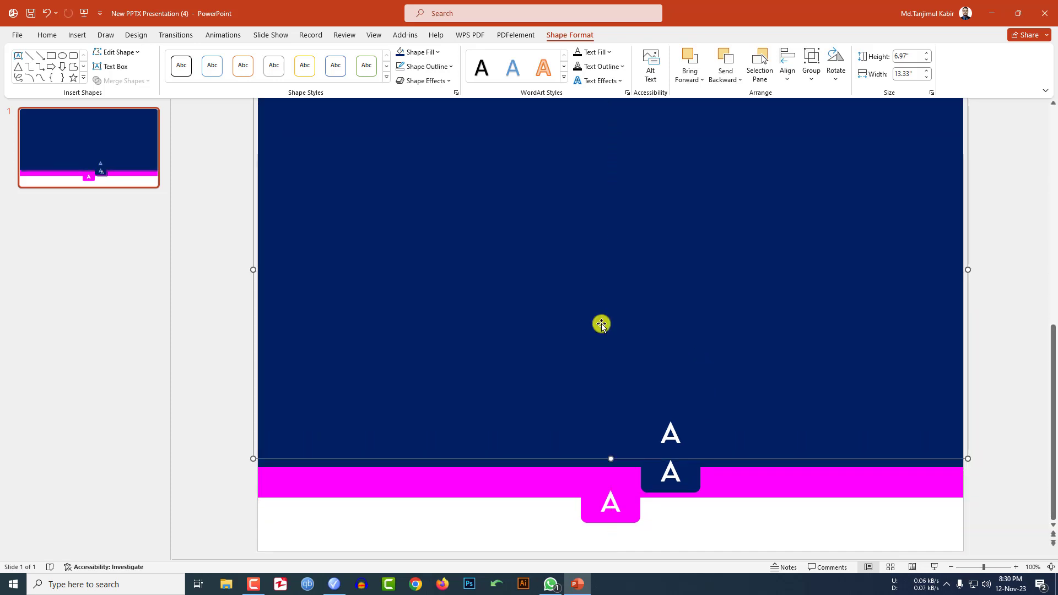
left_click(438, 52)
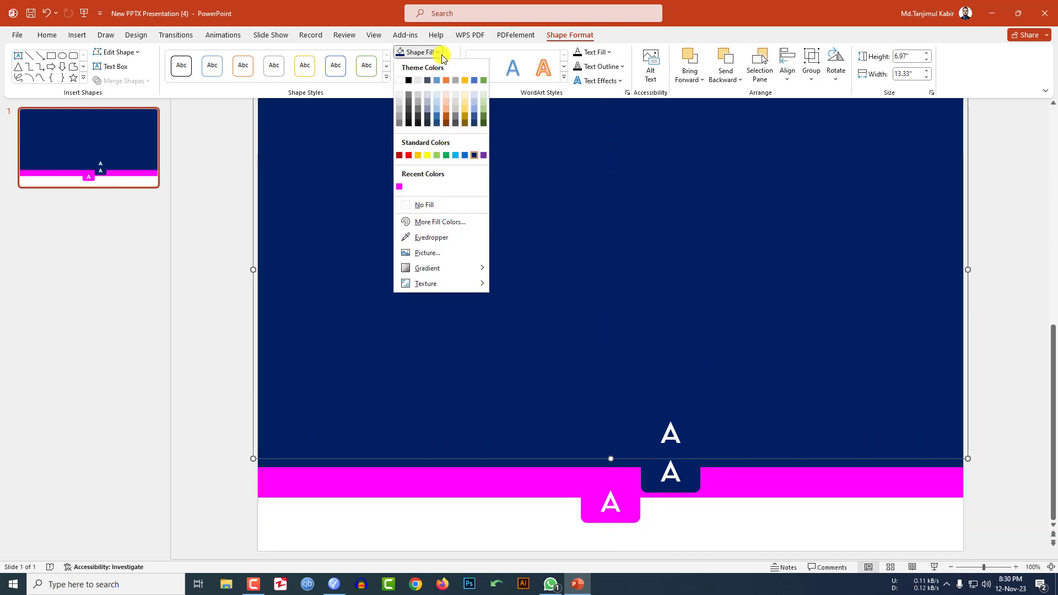
left_click(439, 224)
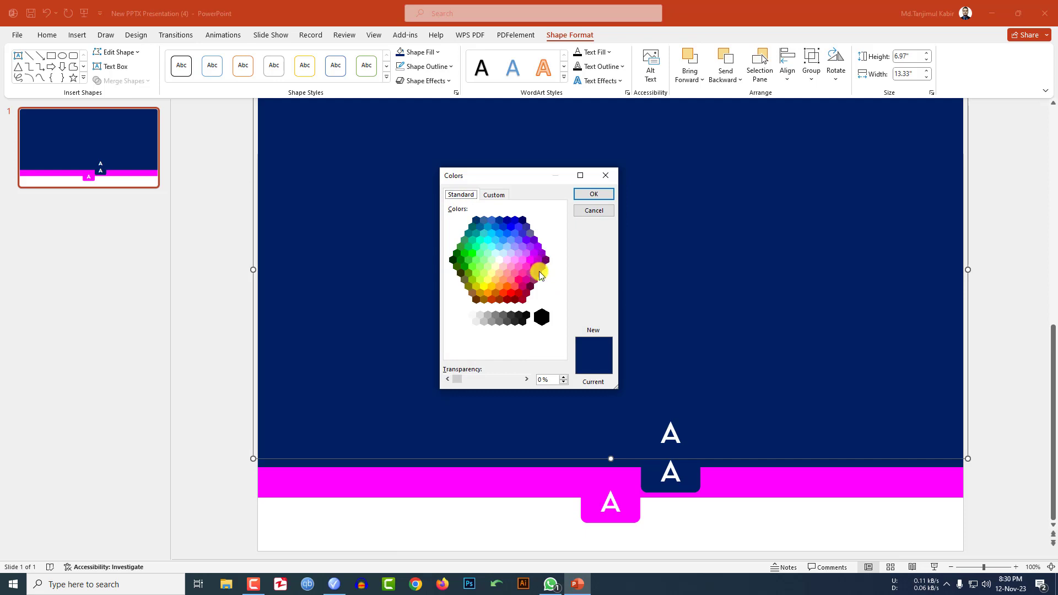
left_click(535, 280)
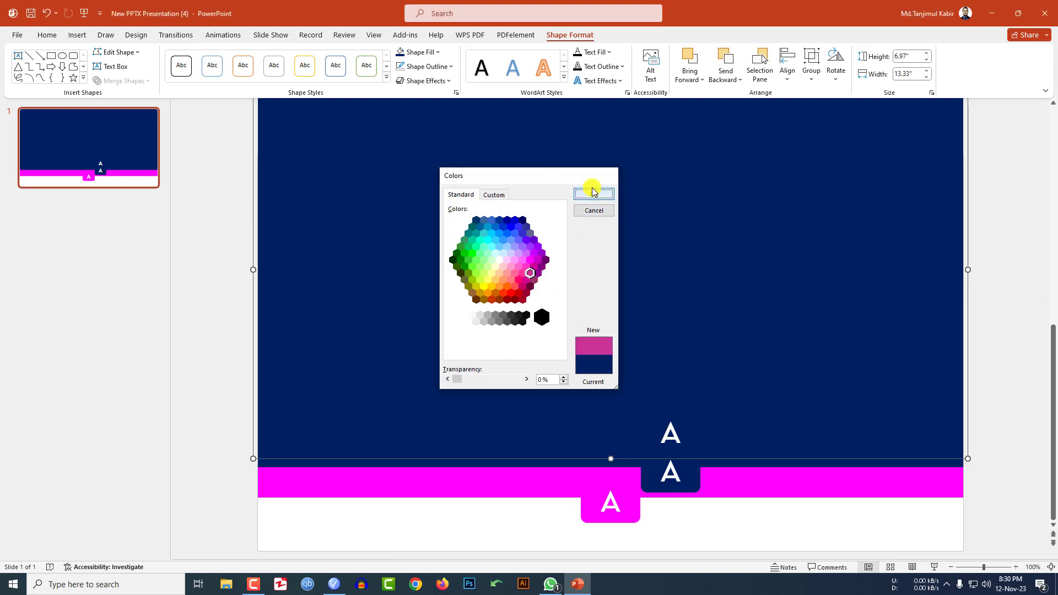
left_click(594, 193)
- Move the dark pink tab within its group to the right, just past the dark blue tab
left_click(696, 445)
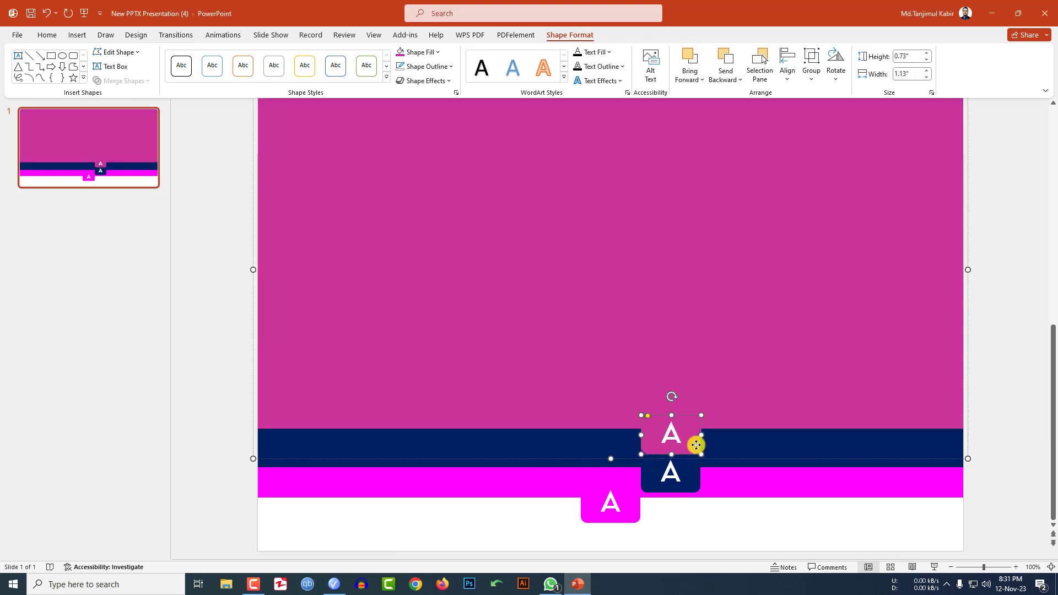
key("Right")
key("Right")
key("Right")
key("Right")
key("Right")
key("Right")
key("Right")
key("Right")
key("Right")
key("Right")
key("Right")
key("Right")
key("Right")
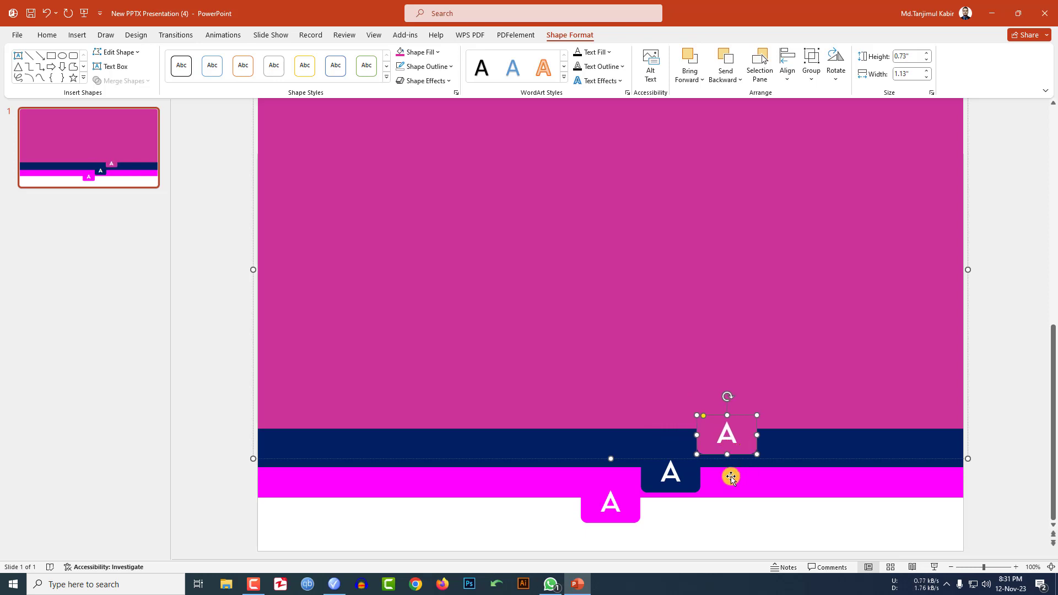
- Relabel the dark blue tab as B and the dark pink tab as C
left_click(678, 475)
key("BackSpace")
type("B")
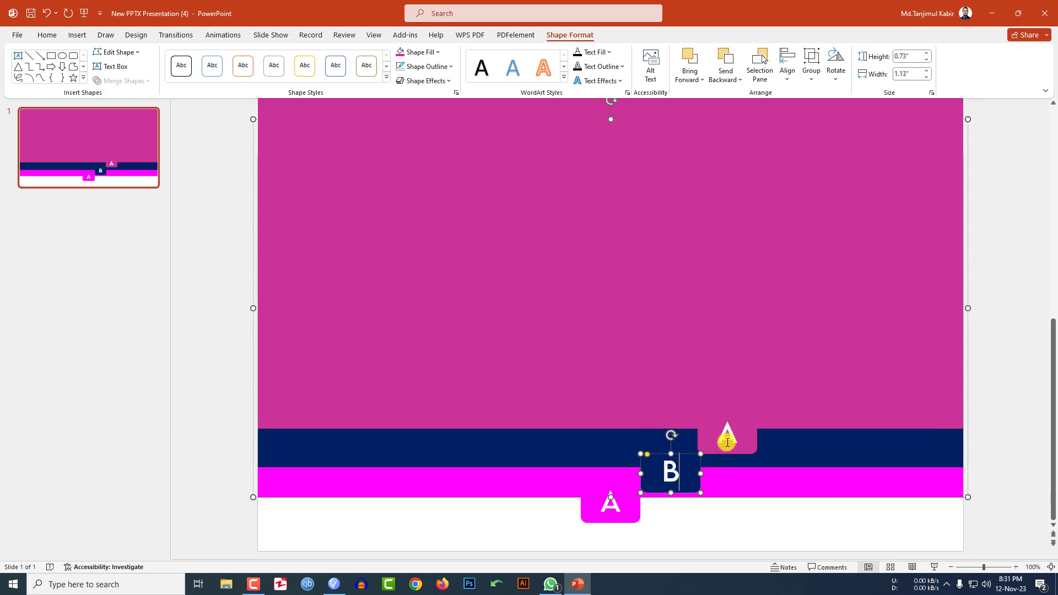
left_click(728, 437)
type("C")
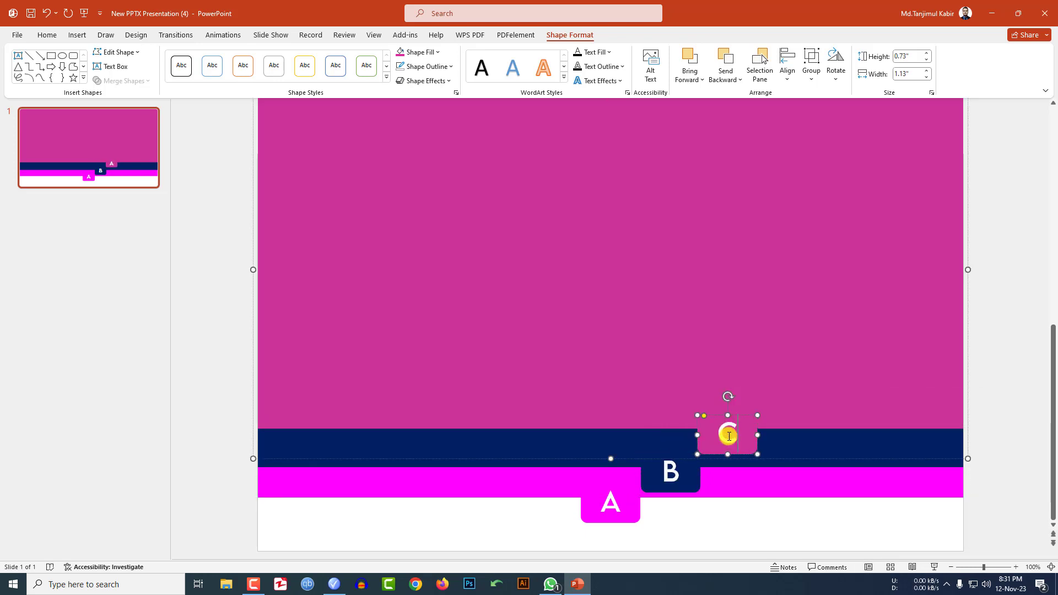
- Duplicate the dark pink group, place the copy slightly higher, and fill it with bright blue from the standard color palette
left_click(738, 392)
left_click_drag(738, 392, 481, 115)
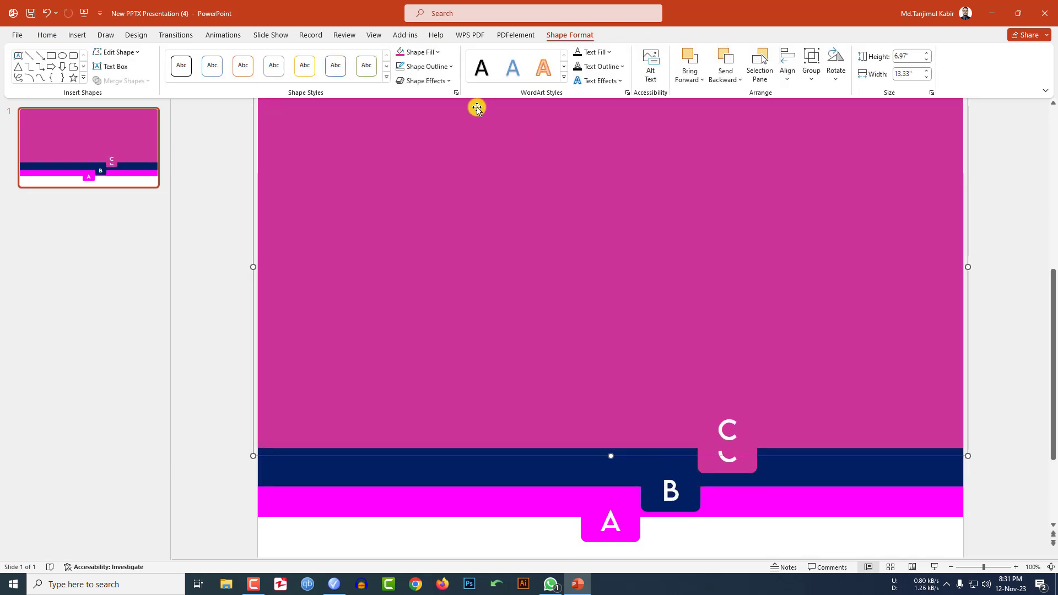
left_click(439, 53)
left_click(426, 222)
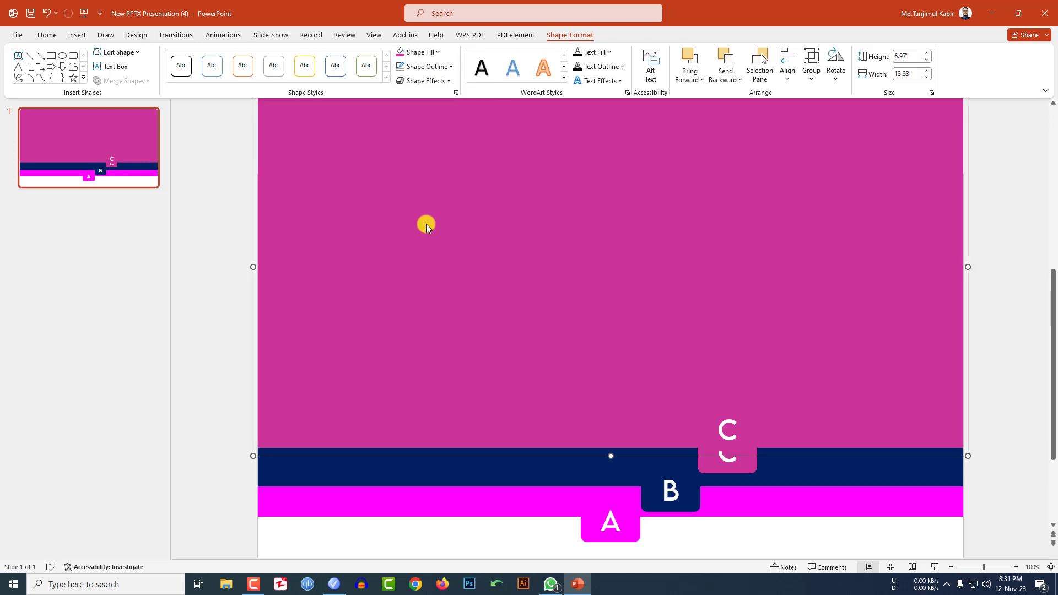
left_click(518, 226)
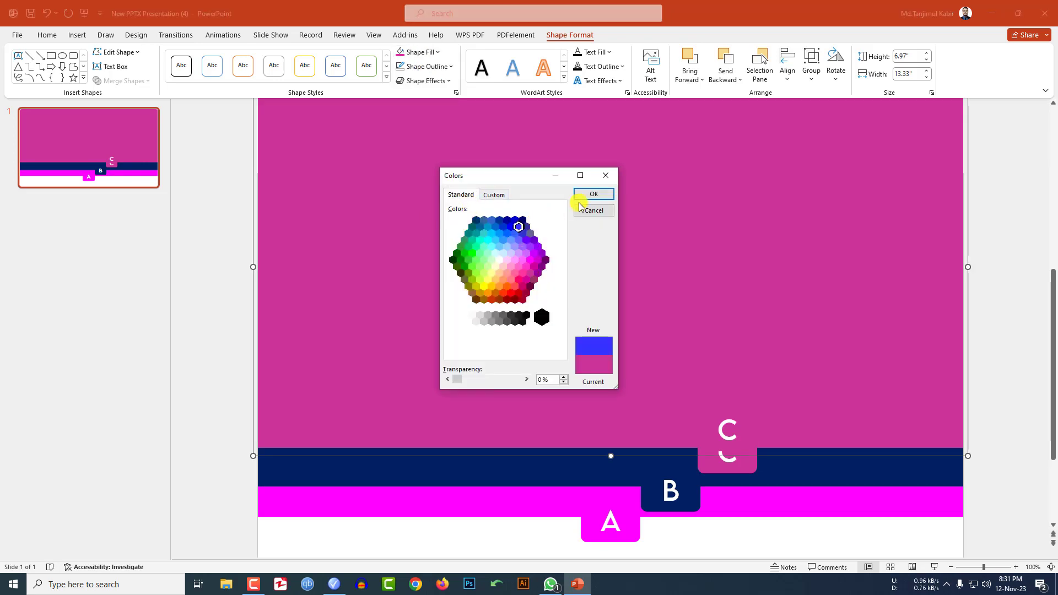
left_click(593, 194)
- Move the bright blue tab within its group to the right so it sits just past the dark pink tab
left_click(751, 432)
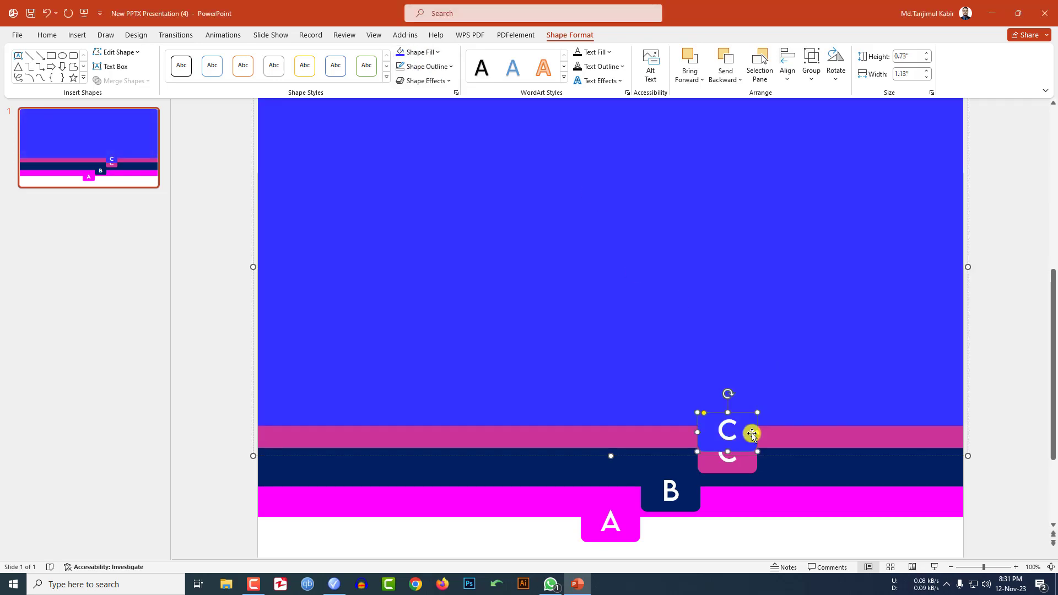
left_click_drag(751, 432, 820, 434)
key("Right")
key("Escape")
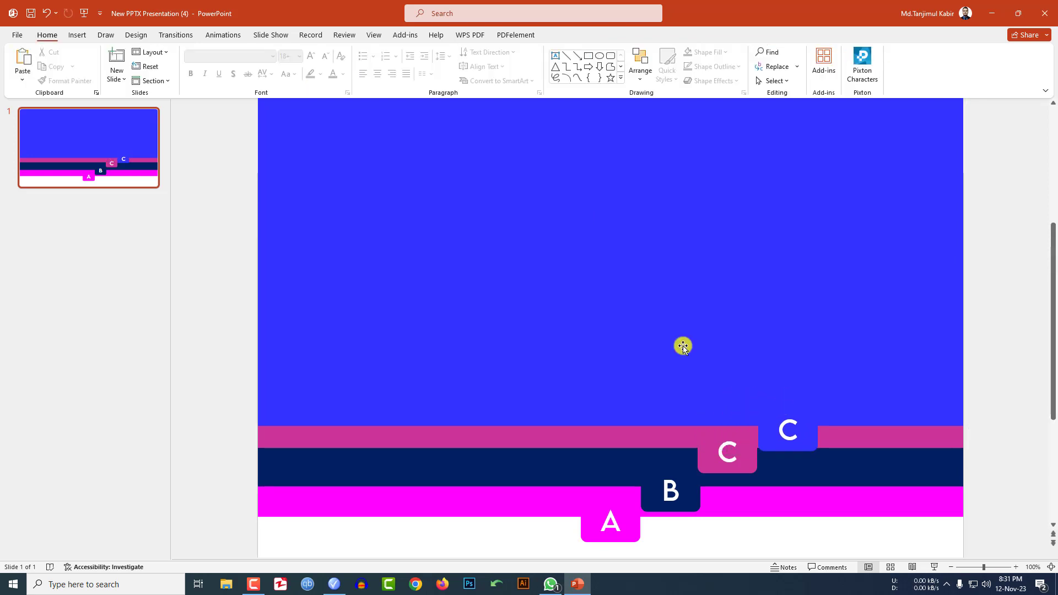
- Select all four stacked panel groups and distribute them vertically
left_click(538, 510)
left_click(598, 477, "shift")
left_click(591, 442, "shift")
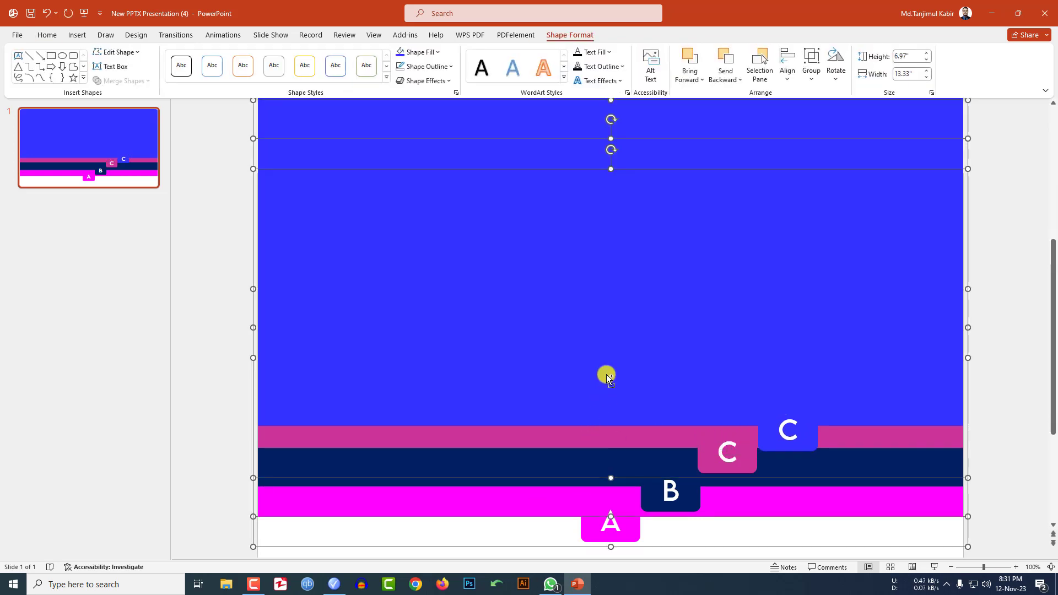
left_click(607, 376, "shift")
left_click(787, 67)
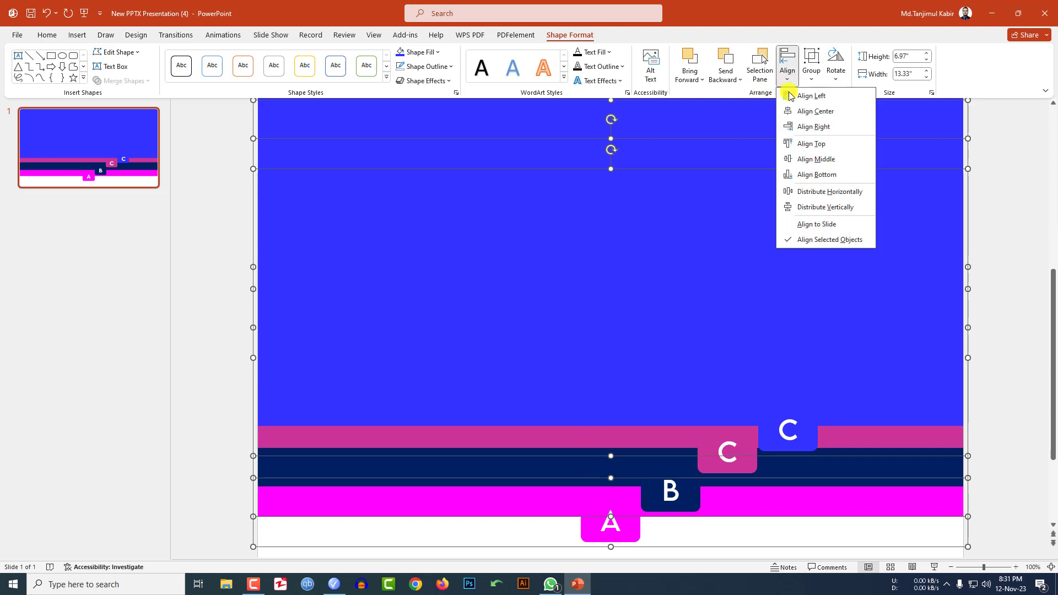
left_click(826, 207)
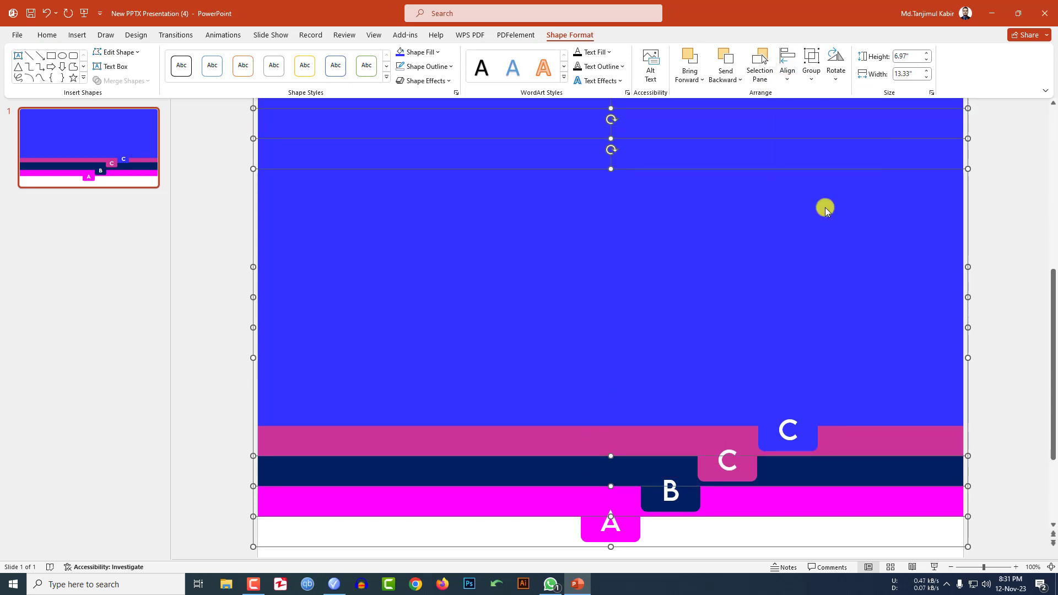
- Nudge the bright blue, dark pink and dark blue groups slightly upward to widen the strips between them
left_click(771, 379)
key("ctrl+Up")
key("ctrl+Up")
key("ctrl+Up")
key("ctrl+Up")
key("ctrl+Up")
key("ctrl+Up")
key("ctrl+Up")
key("ctrl+Up")
key("ctrl+Up")
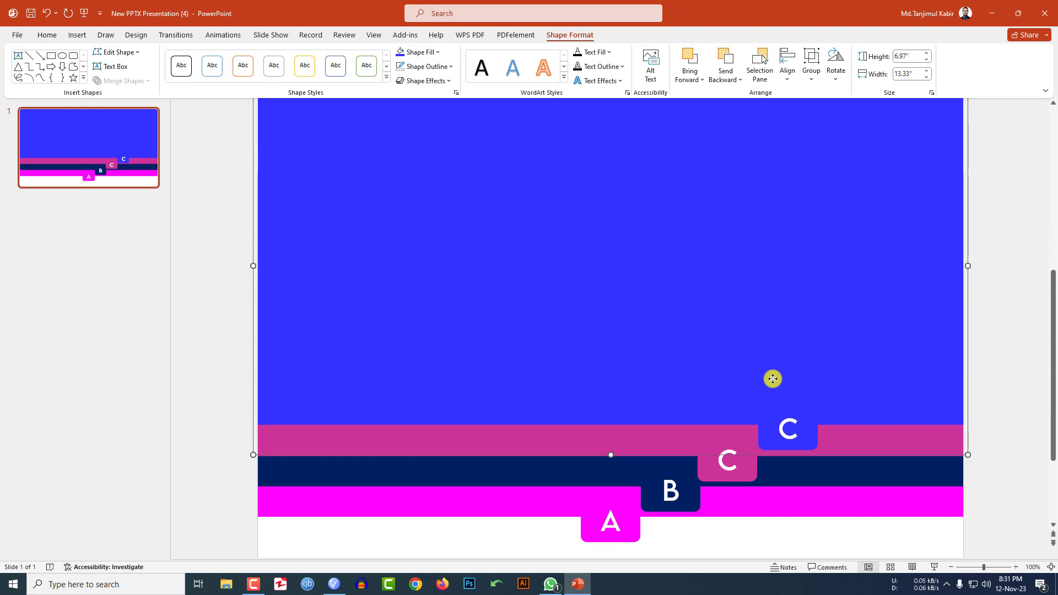
left_click(750, 468)
key("ctrl+Up")
key("ctrl+Up")
key("ctrl+Up")
key("ctrl+Up")
- Reselect the magenta, dark blue, dark pink and bright blue groups, even out their vertical spacing again, and deselect them
left_click(749, 519)
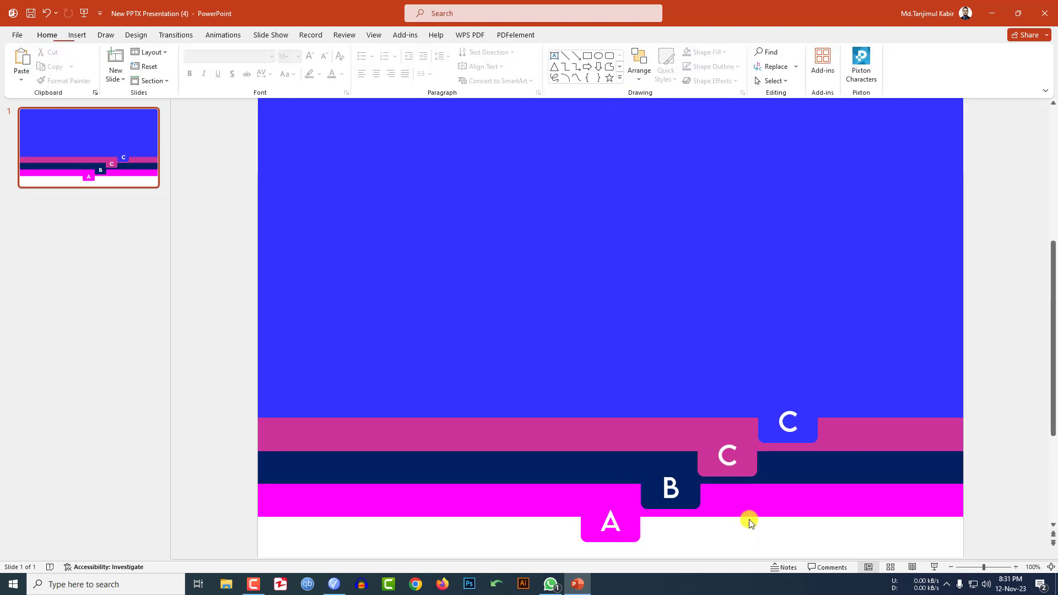
left_click(716, 499)
left_click(691, 489, "shift")
left_click(704, 460, "shift")
left_click(714, 402, "shift")
left_click(785, 83)
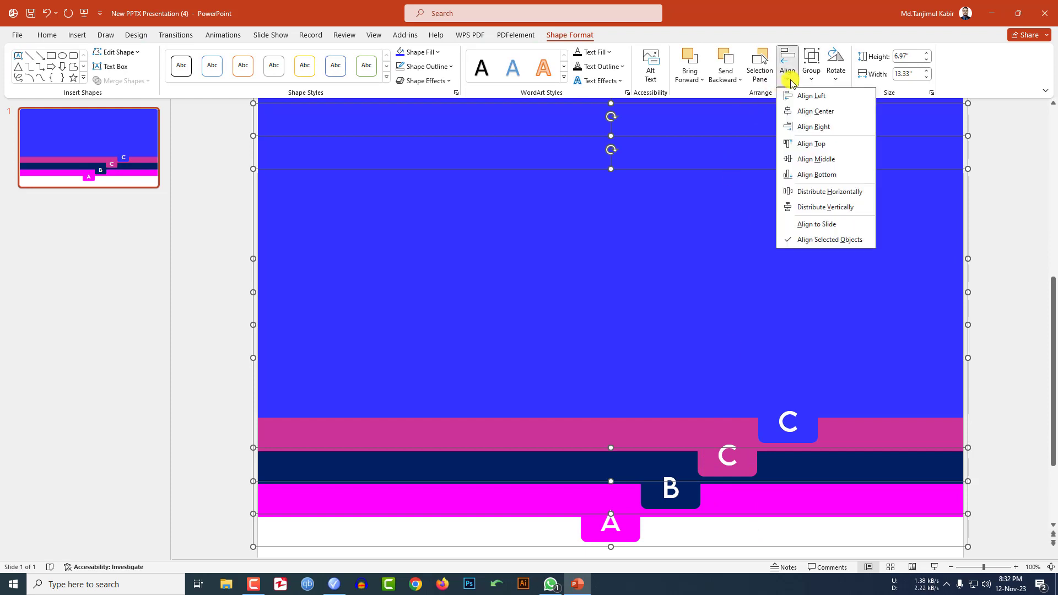
left_click(824, 209)
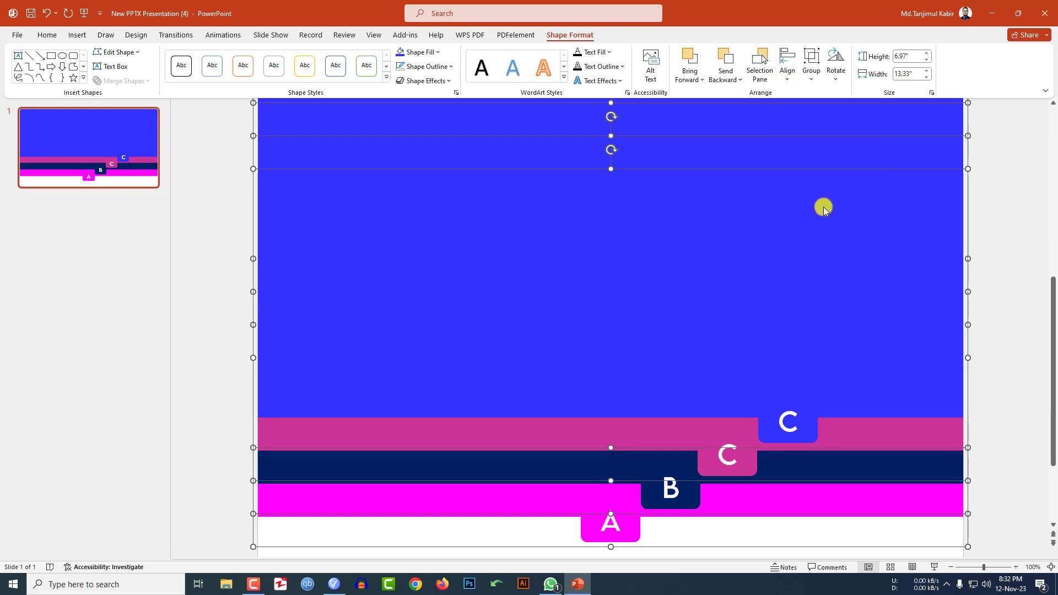
left_click(986, 518)
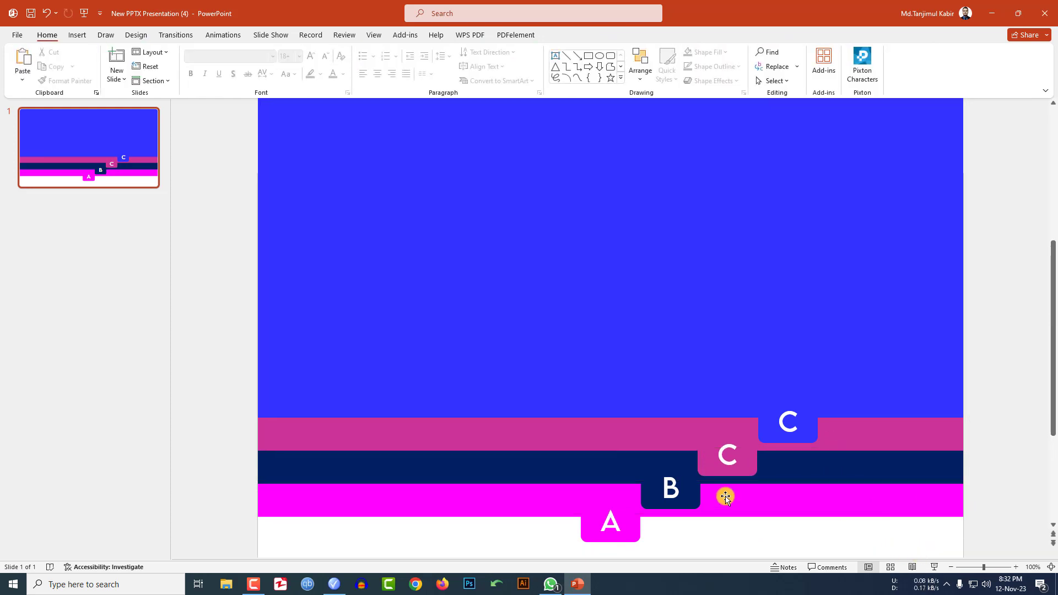
- Give all four panel groups a shadow with 70% transparency
key("ctrl+a")
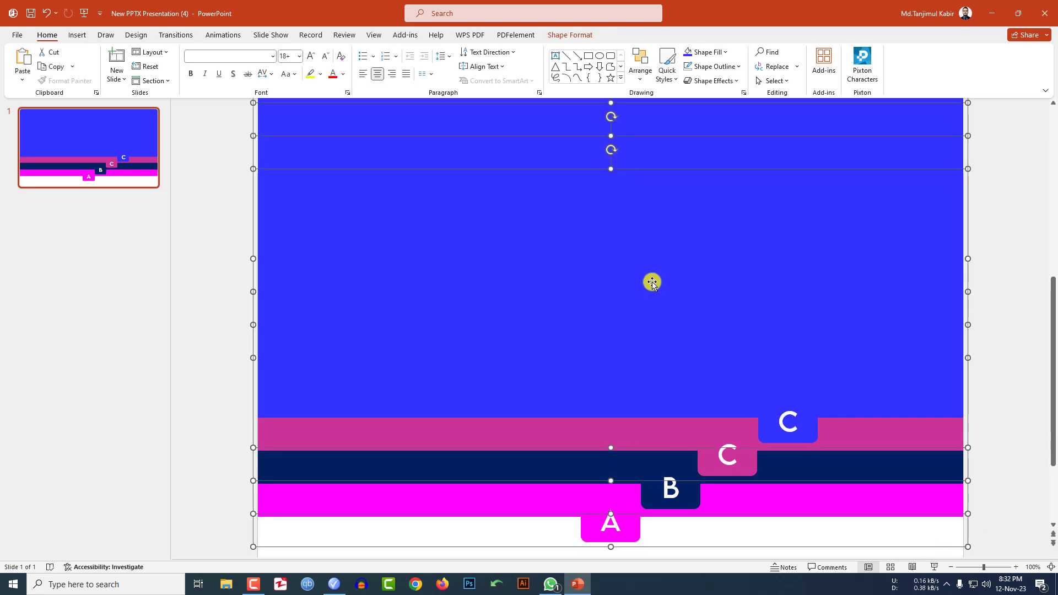
right_click(651, 277)
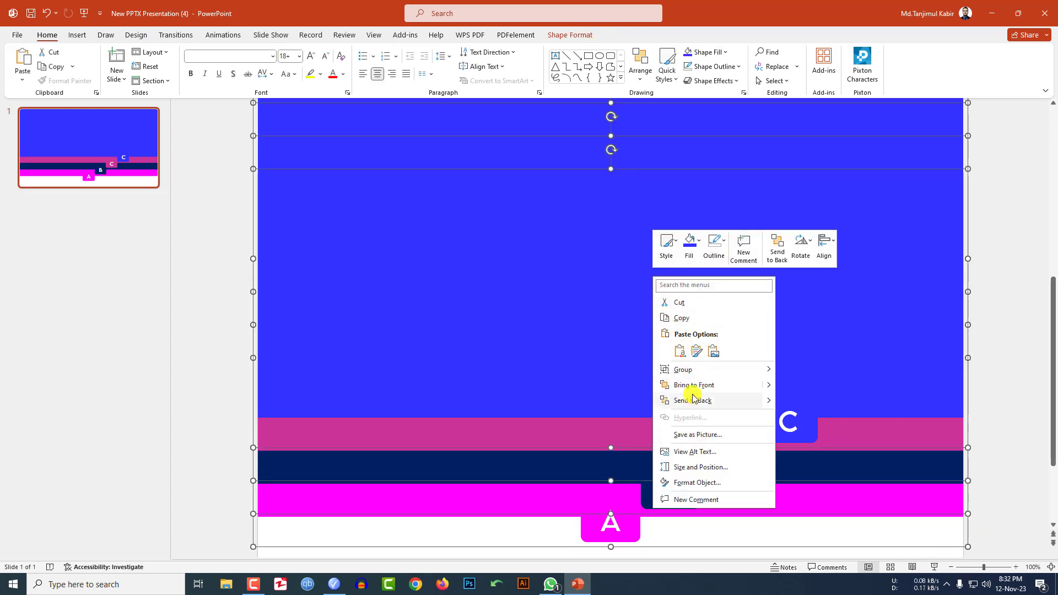
left_click(697, 484)
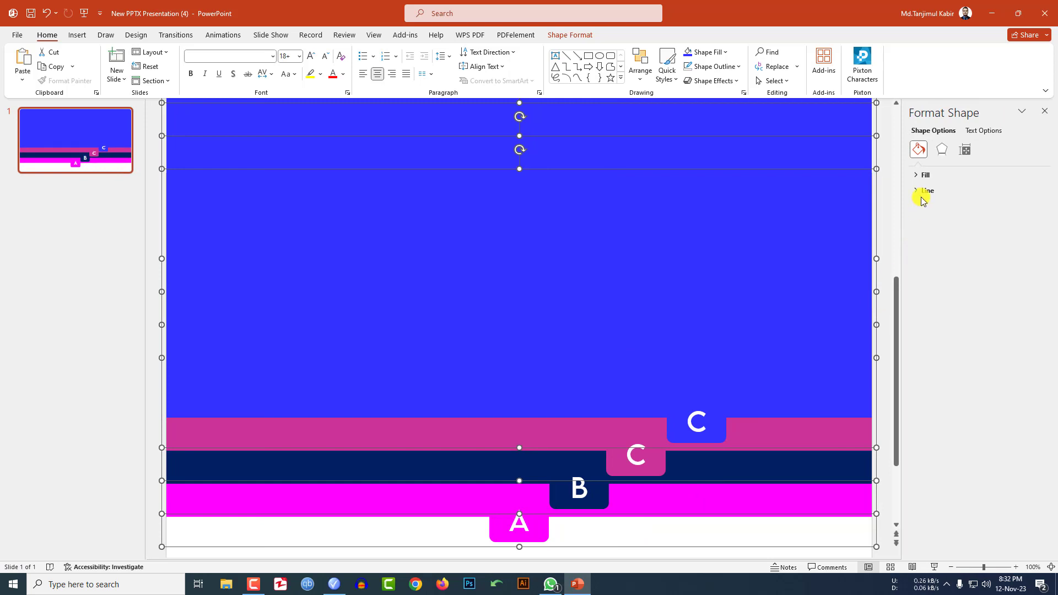
left_click(941, 150)
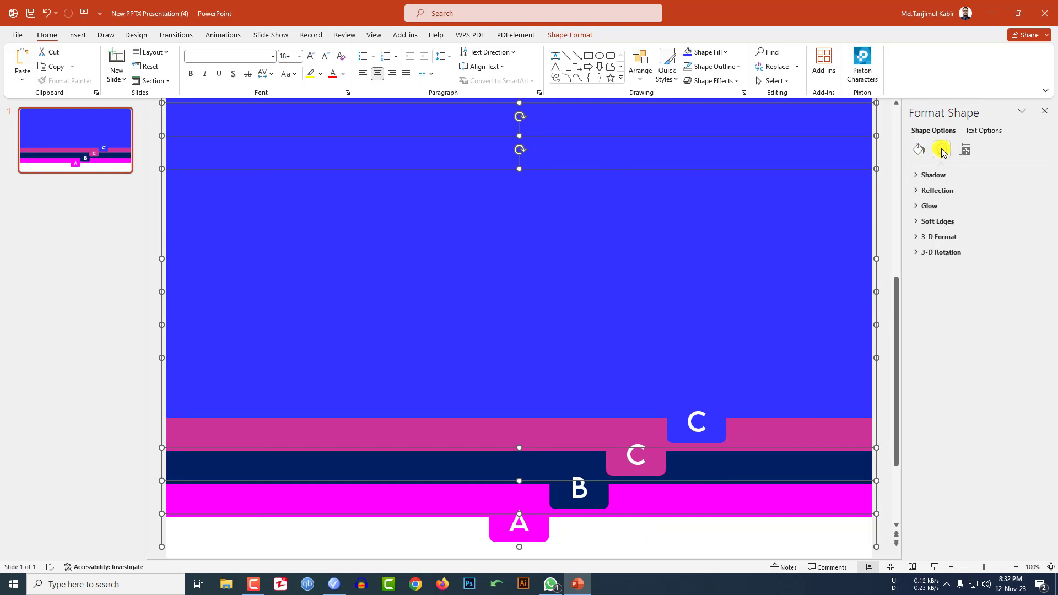
left_click(933, 174)
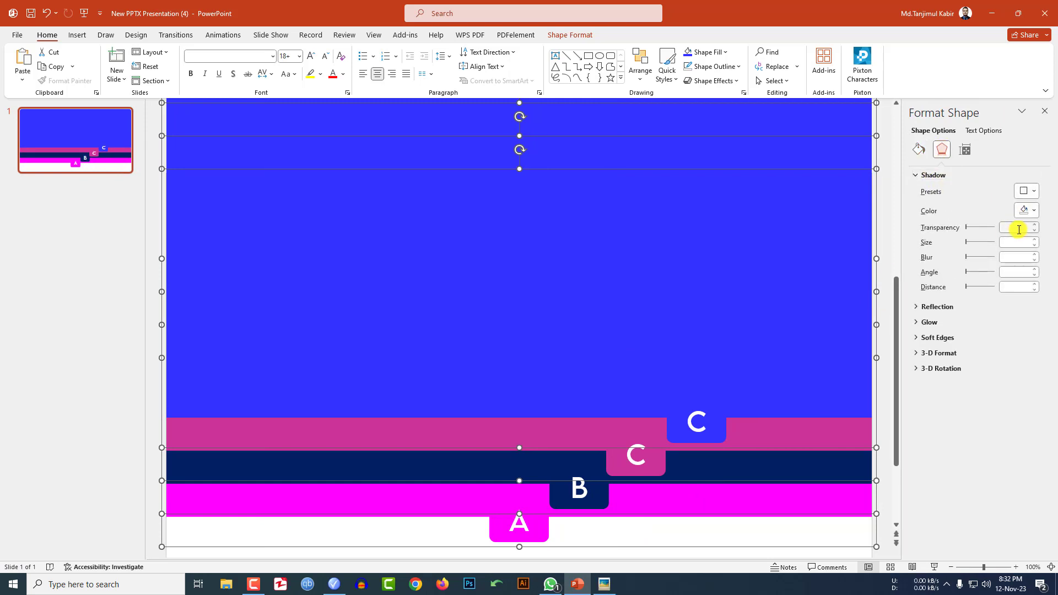
type("70")
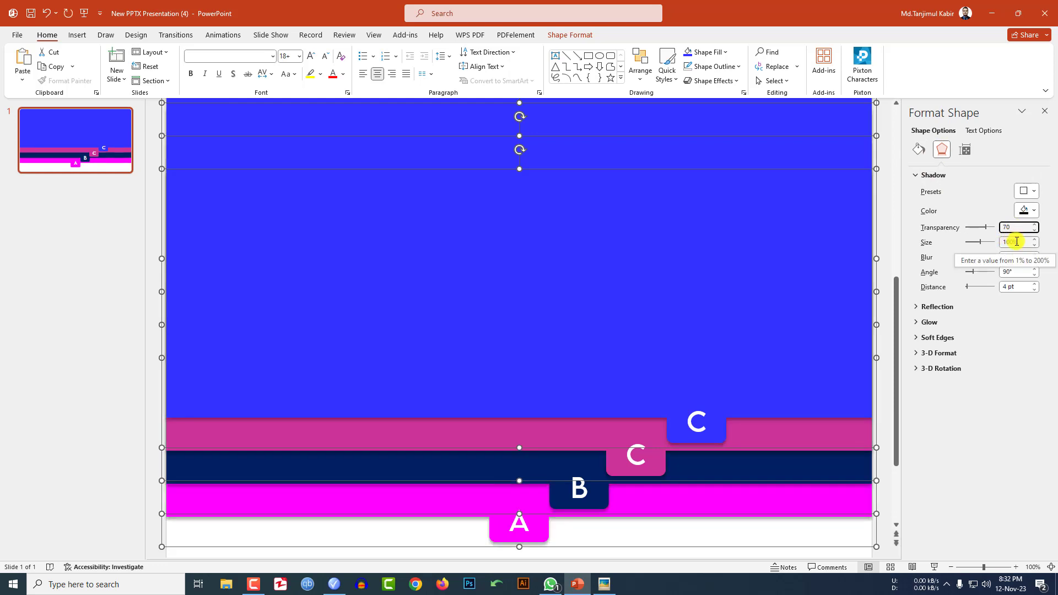
- Set the panels' shadow blur to 15 pt and its distance to 6 pt
left_click(1016, 257)
type("15")
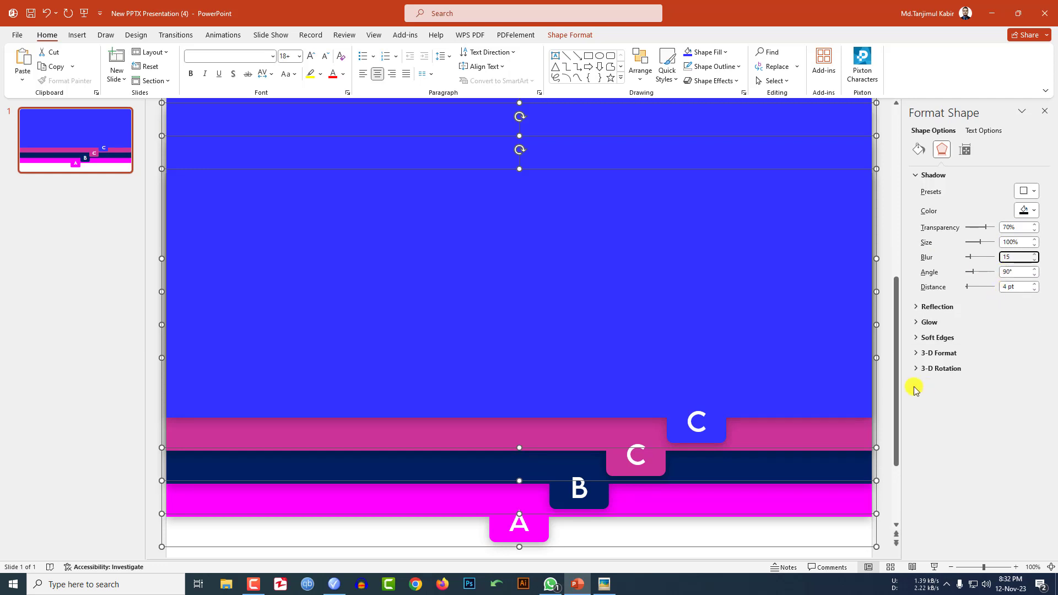
left_click(1015, 288)
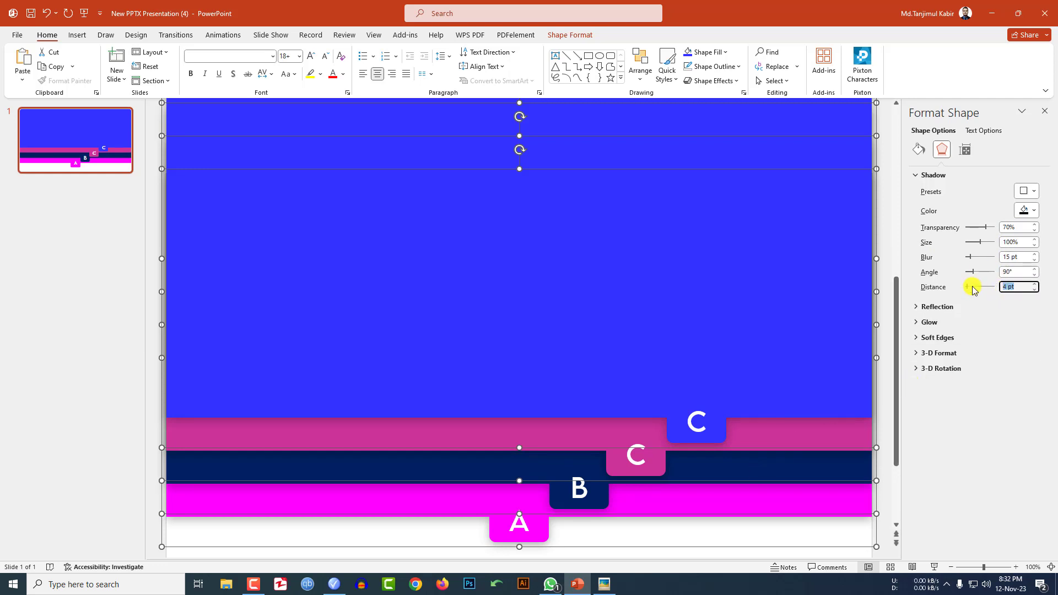
type("6")
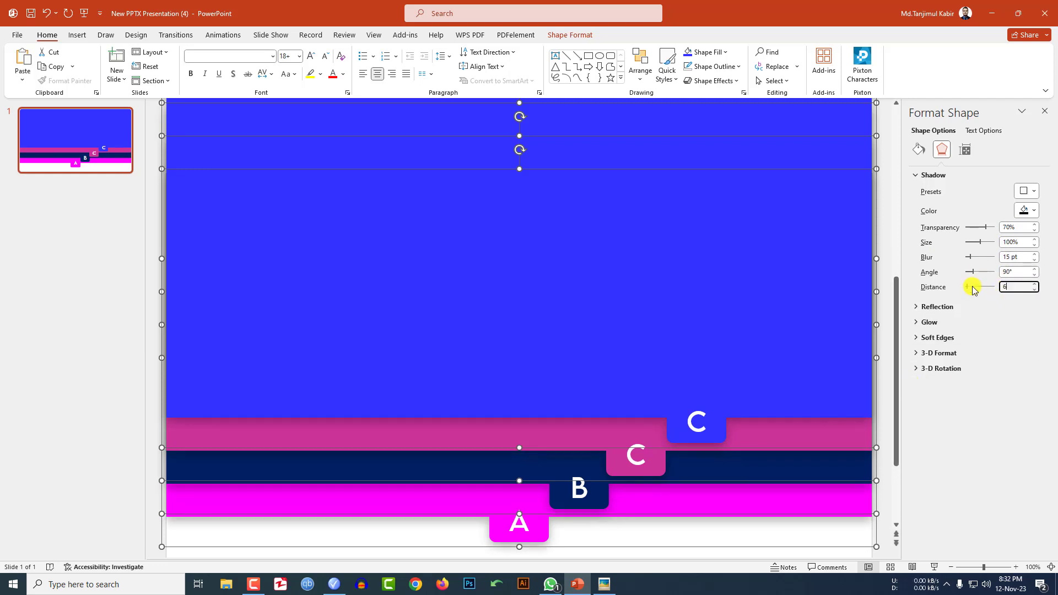
left_click(837, 553)
- Move all four panel groups up together to clear the lower half of the slide, and preview it in the slide show
scroll(836, 551, "down", 3)
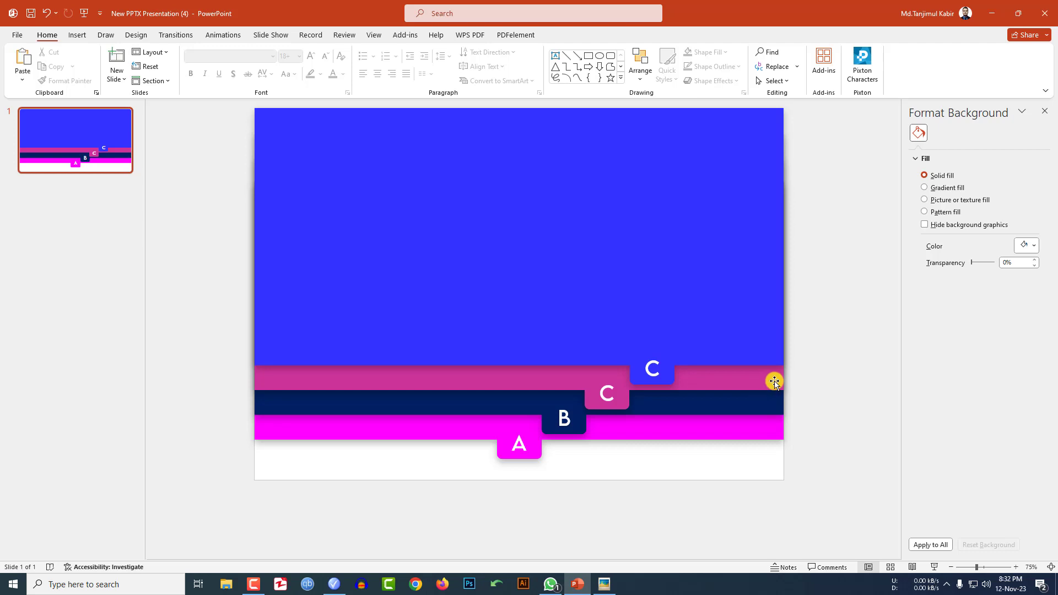
key("ctrl+a")
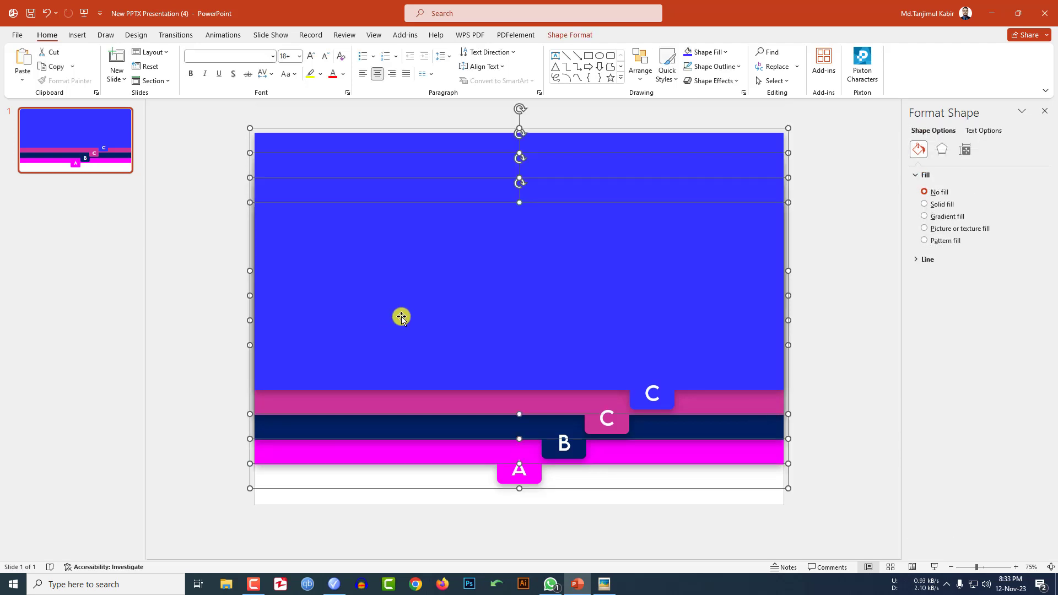
key("Up")
key("Up")
key("Up")
key("Up")
key("Up")
key("Up")
key("Up")
key("Up")
key("Up")
key("Up")
key("Up")
key("Up")
key("Up")
key("Up")
key("Up")
key("Up")
key("Up")
key("Up")
key("Up")
key("Up")
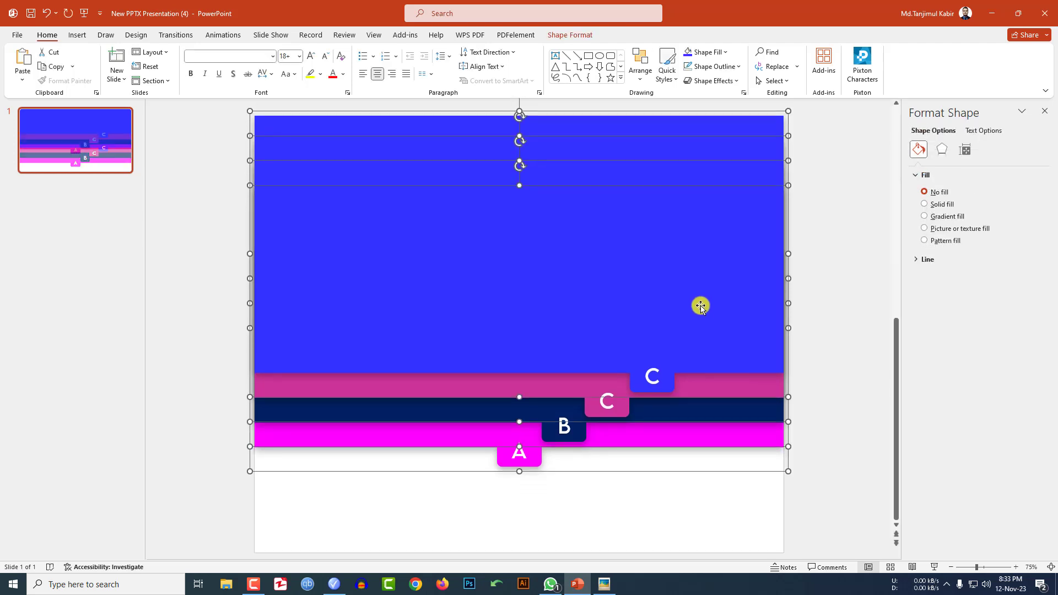
key("Up")
key("Up")
key("Up")
key("Up")
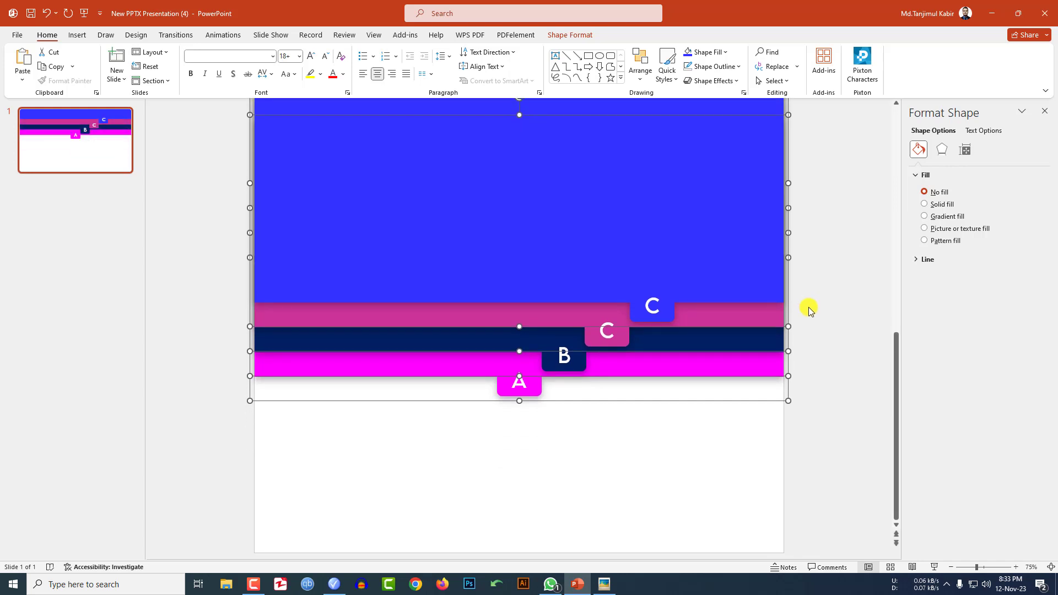
left_click(934, 567)
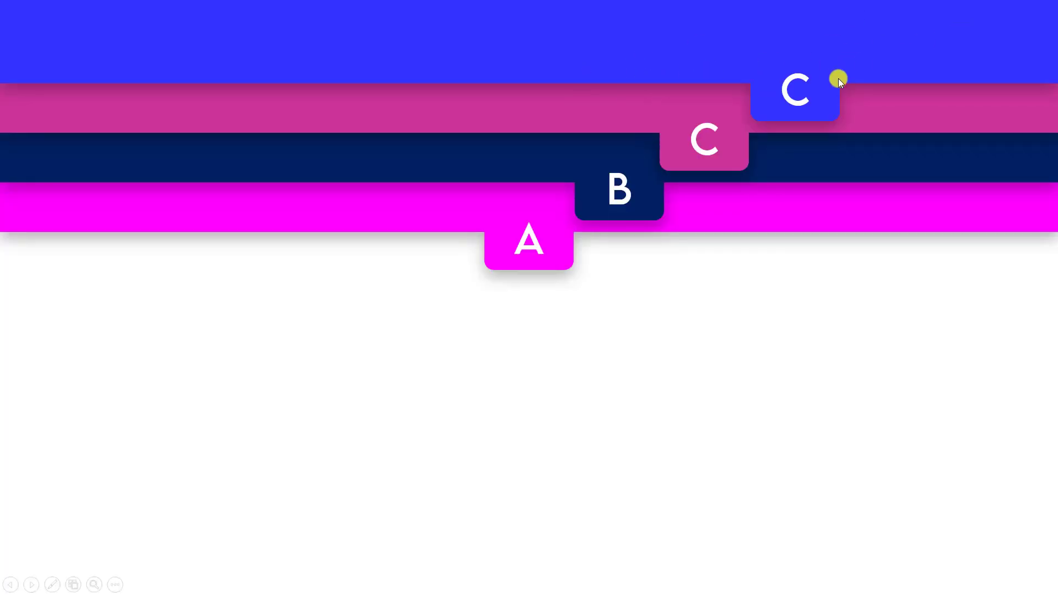
key("Escape")
- Change the slide background to a gradient fill using the darker blue linear preset from the third row, fifth column
left_click(136, 35)
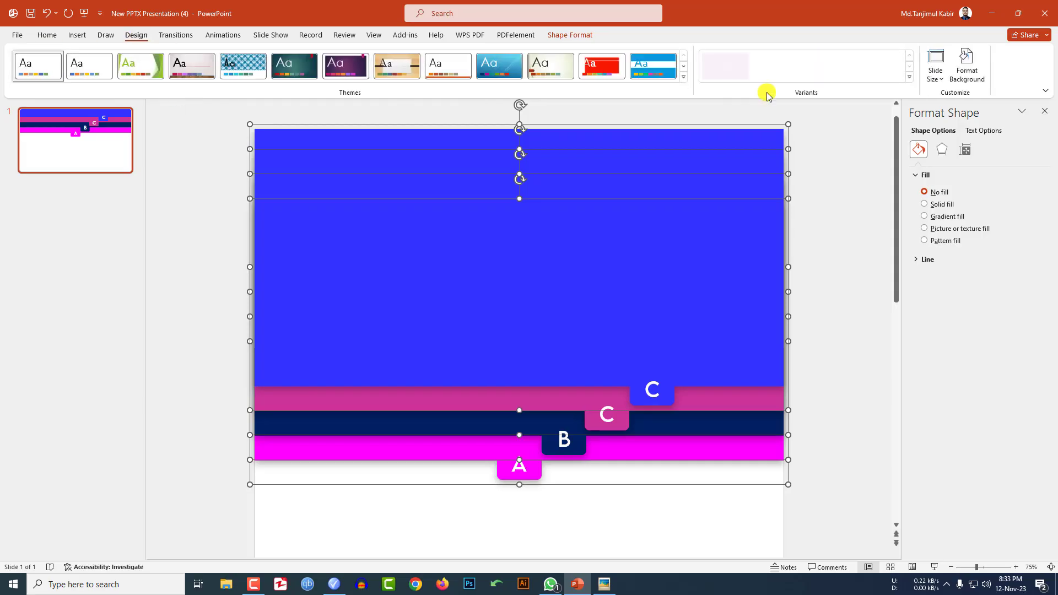
left_click(958, 75)
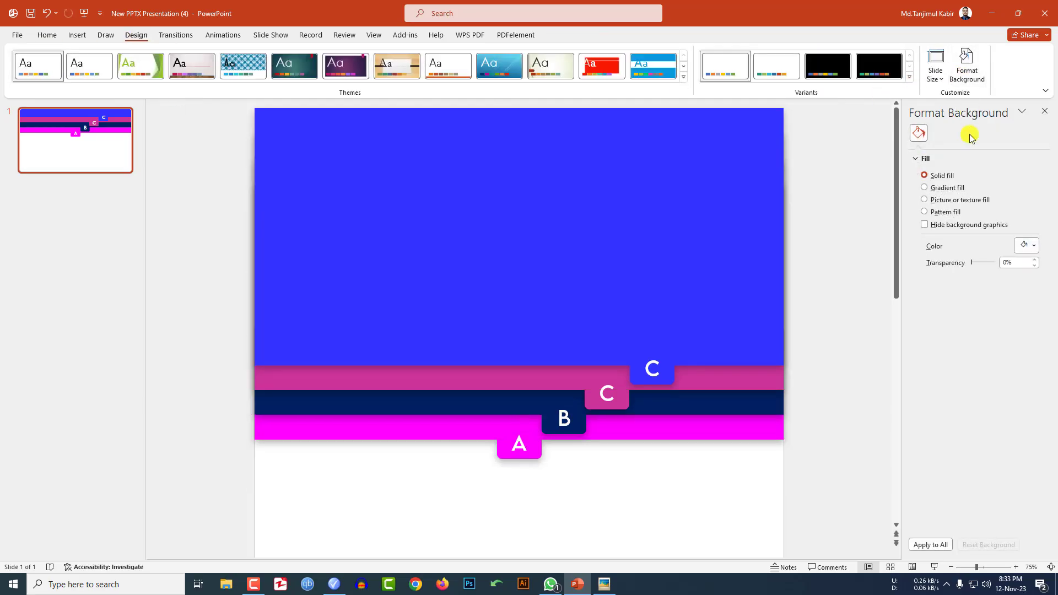
left_click(946, 187)
left_click(1030, 245)
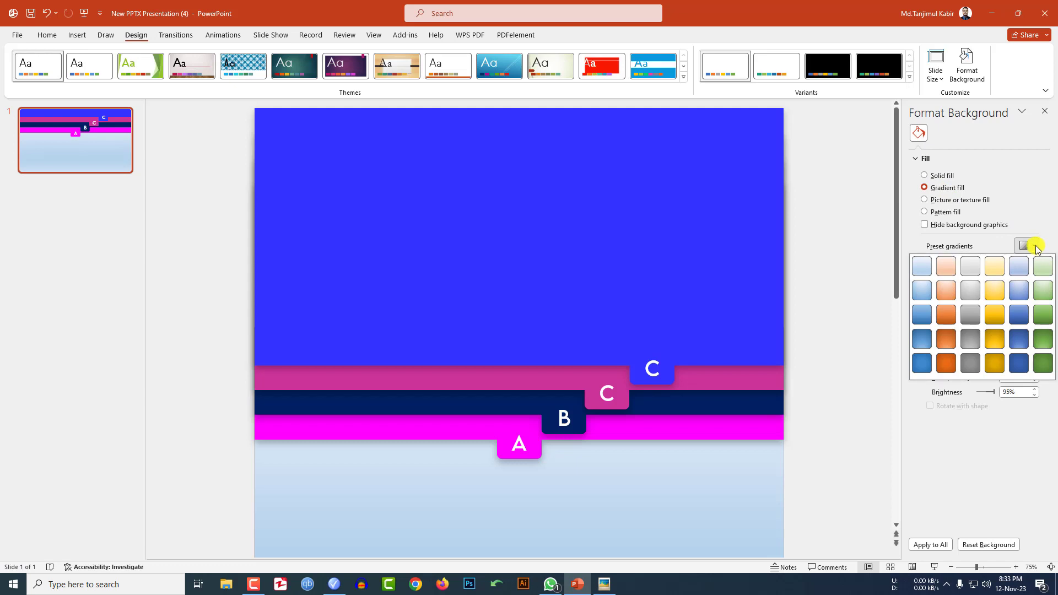
left_click(1018, 312)
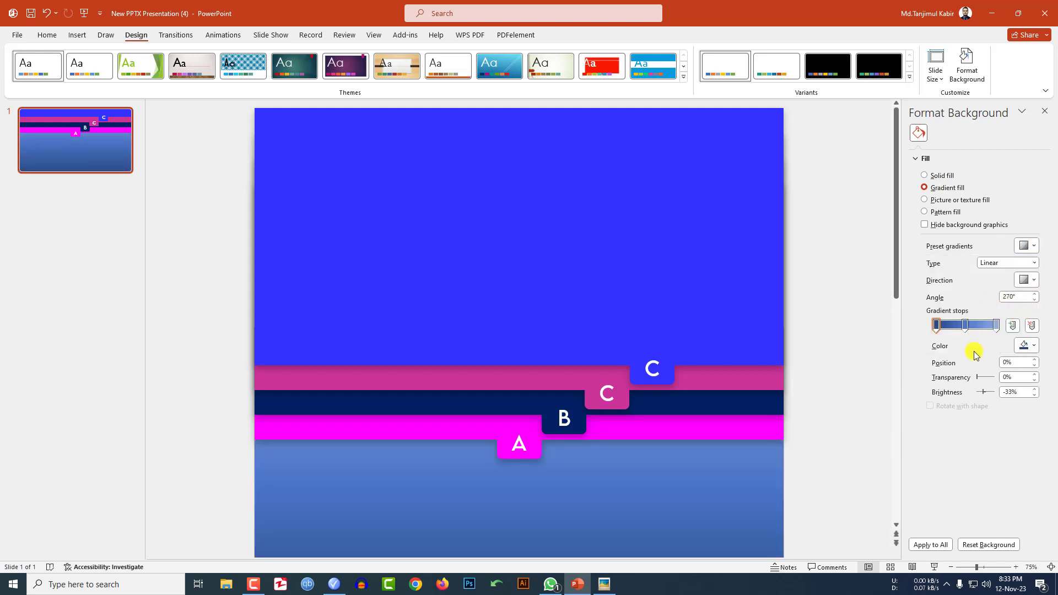
- Recolor the background's first gradient stop with the first recent color
scroll(752, 314, "down", 1)
left_click(937, 326)
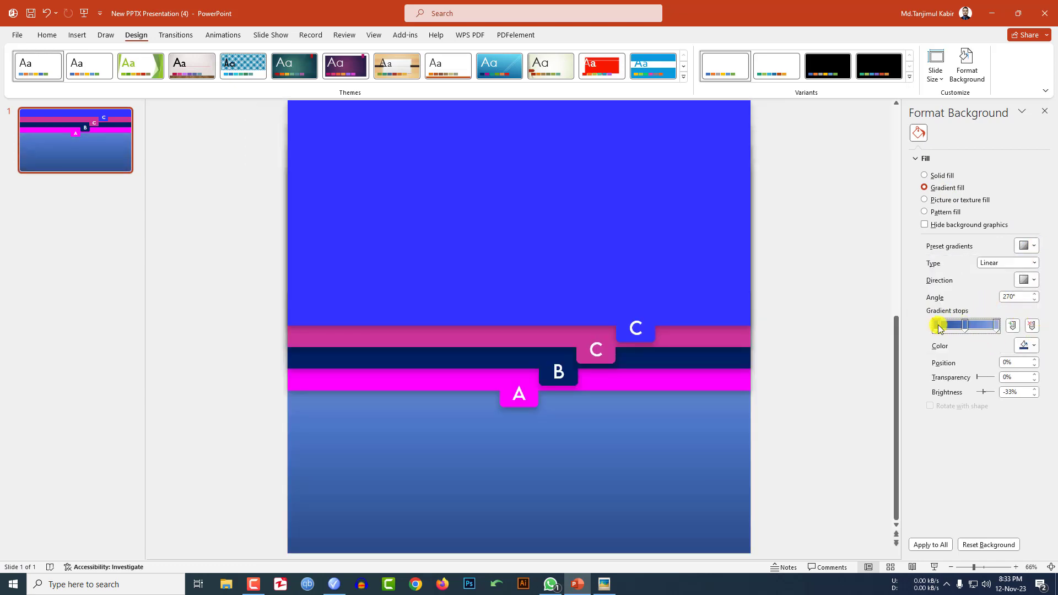
left_click(1032, 347)
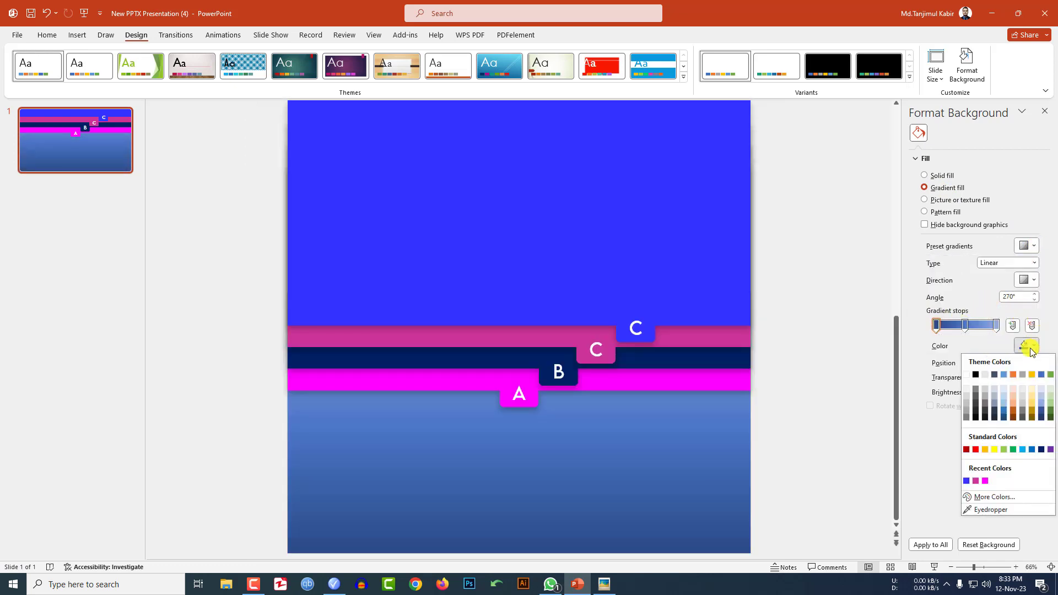
left_click(967, 481)
- Apply the blue radial preset gradient from the fourth row, first column to the background and check its gradient stops
left_click(1026, 245)
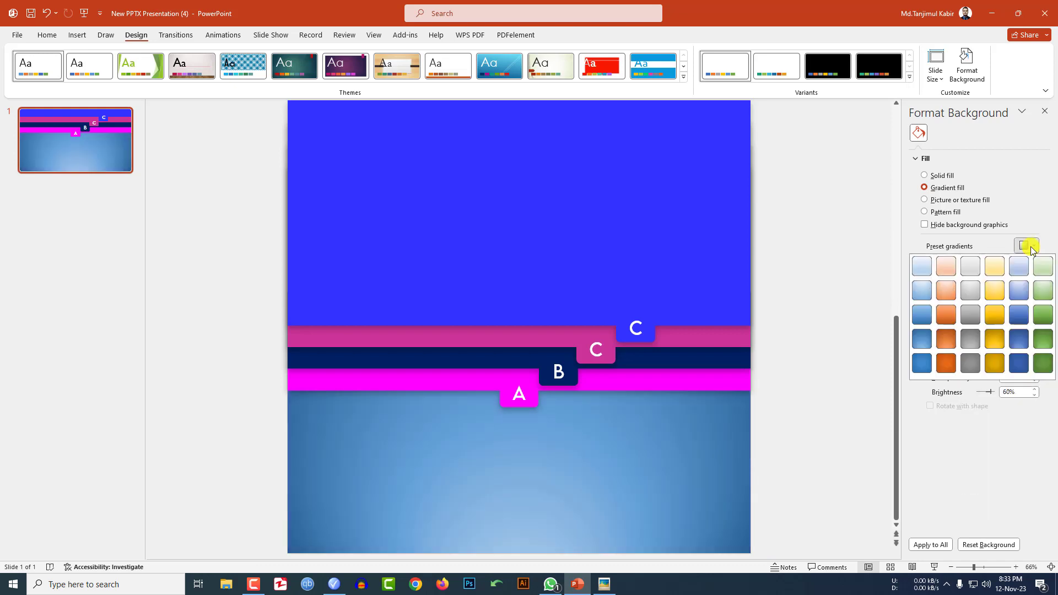
left_click(922, 338)
left_click(964, 328)
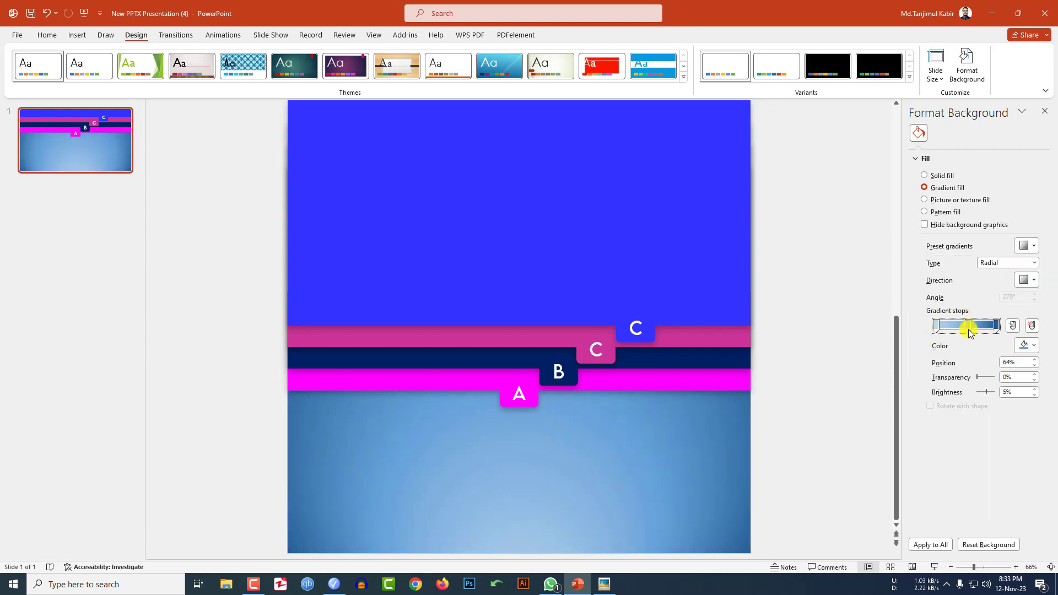
left_click(1003, 420)
left_click(602, 422)
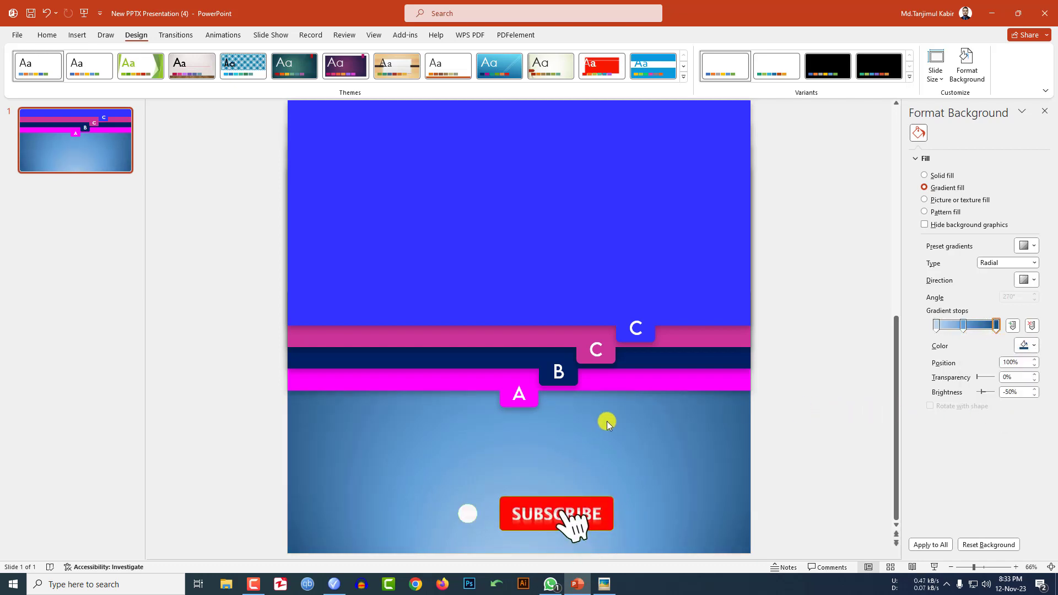
- Insert a text box on the empty background below the A tab with the text SLIDE
left_click(77, 35)
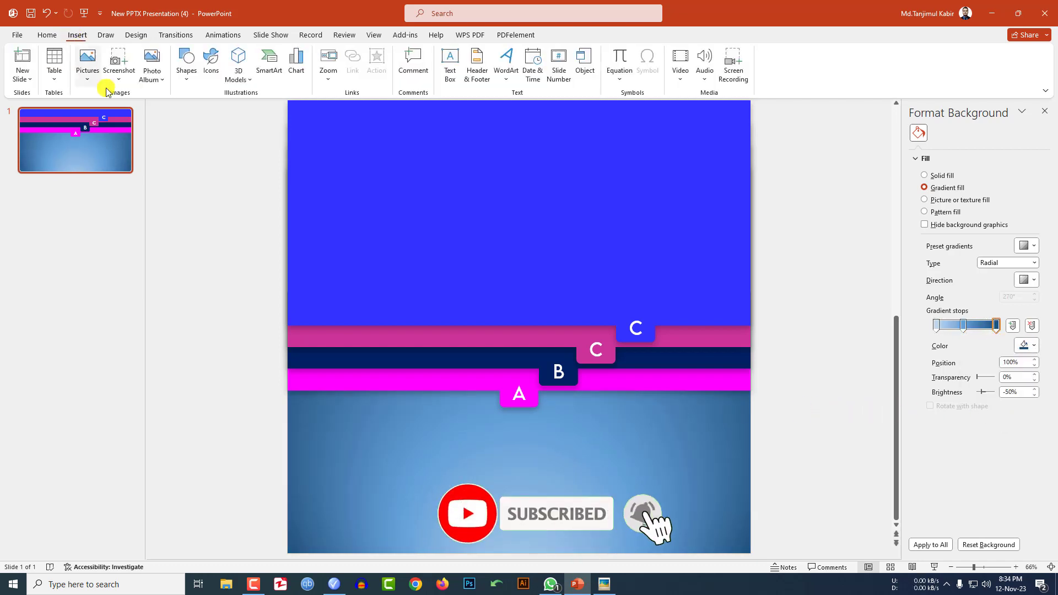
left_click(186, 72)
left_click(181, 110)
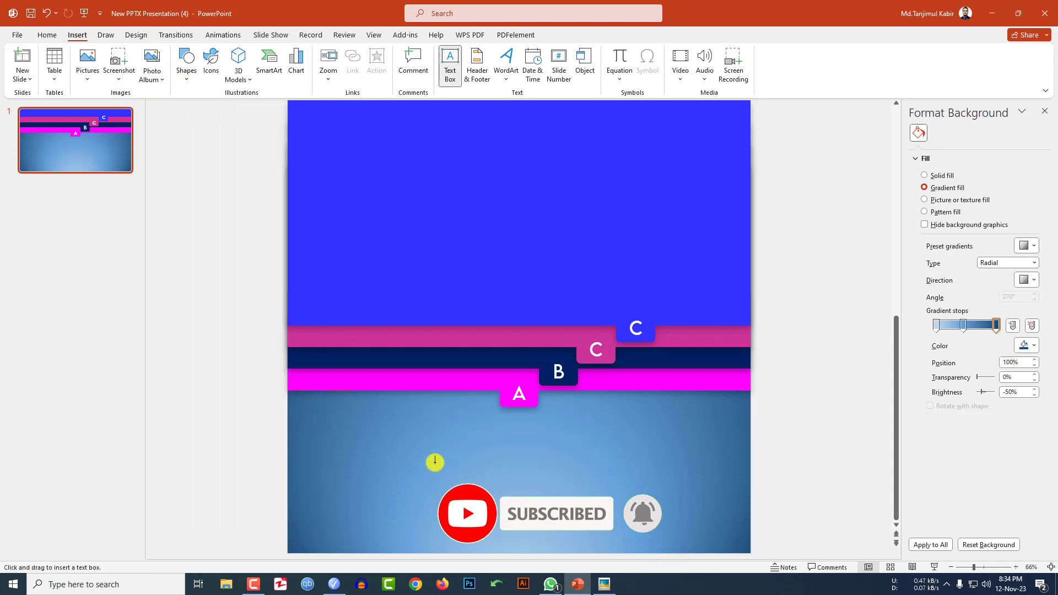
left_click_drag(425, 458, 623, 472)
type("SLIDE")
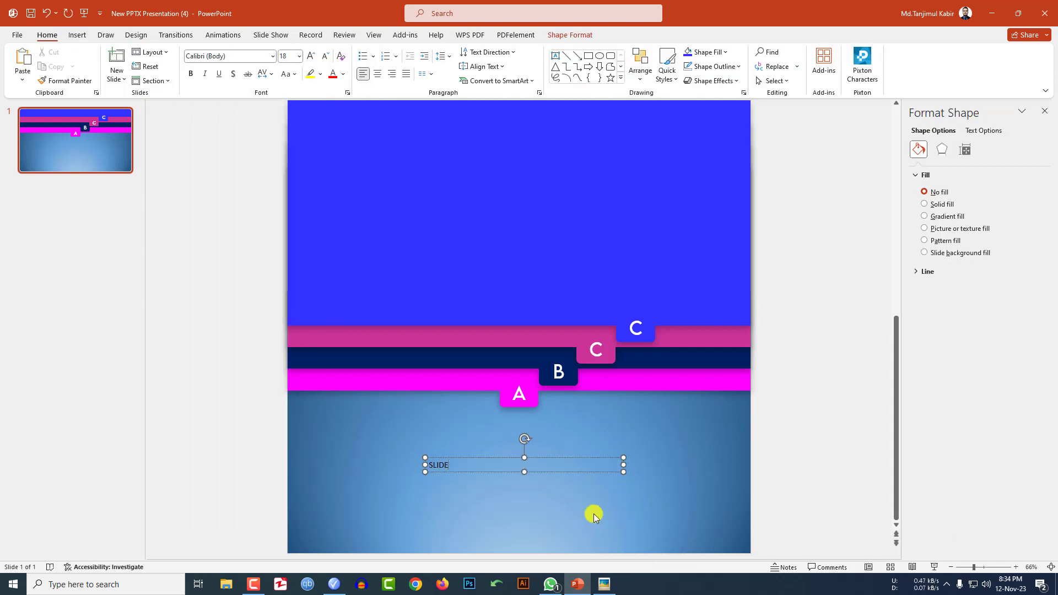
- Format the SLIDE text in the Team A font at size 138
key("ctrl+a")
left_click(242, 56)
type("Tea")
key("Return")
left_click(299, 56)
left_click(292, 362)
left_click(312, 57)
left_click(311, 58)
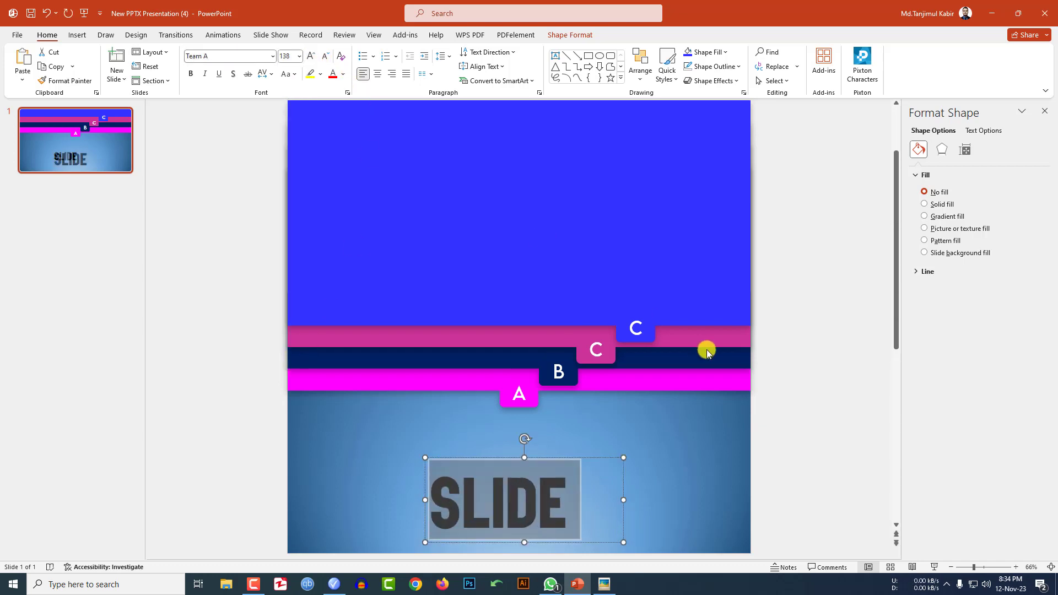
- Center the SLIDE text box in the area below the panels and color its text white
left_click_drag(543, 542, 566, 522)
double_click(558, 453)
left_click(346, 81)
left_click(336, 104)
left_click(169, 123)
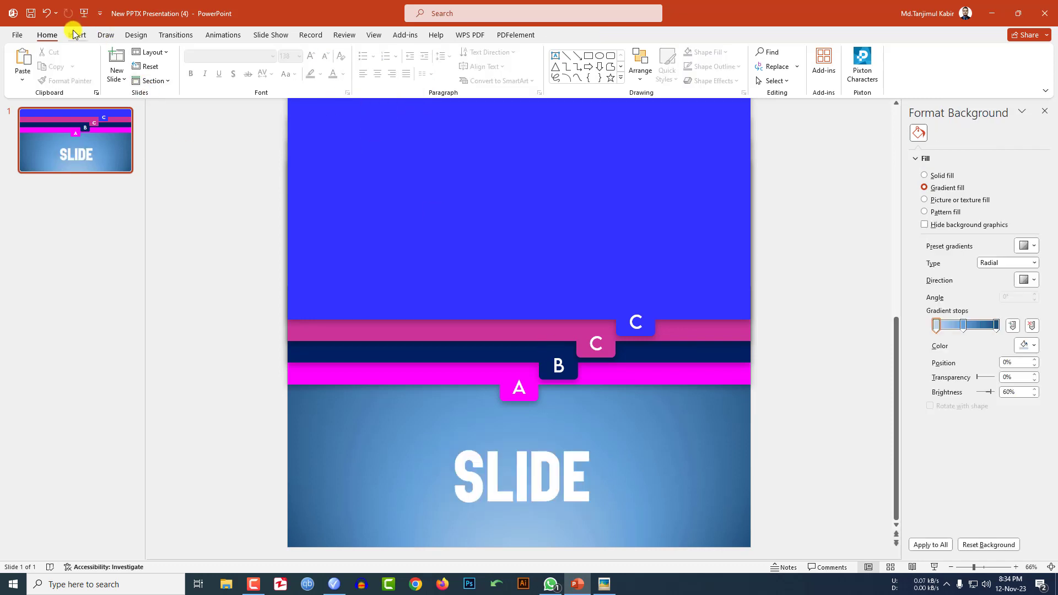
- Insert a centered text box reading CREATIVE in the LEMON MILK font just above the SLIDE title
left_click(77, 35)
left_click(185, 67)
left_click(184, 110)
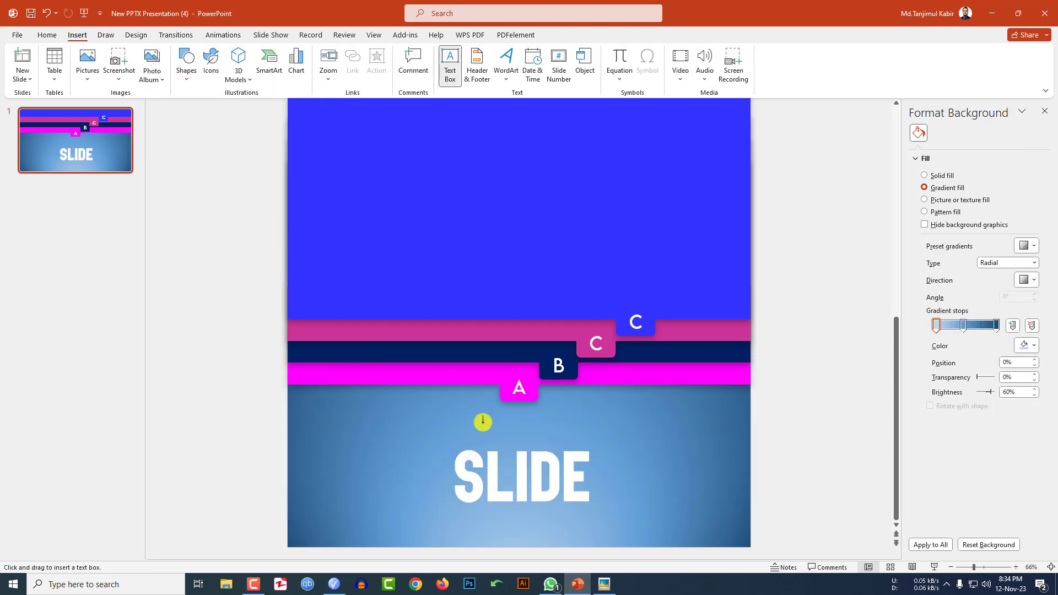
left_click_drag(463, 427, 586, 444)
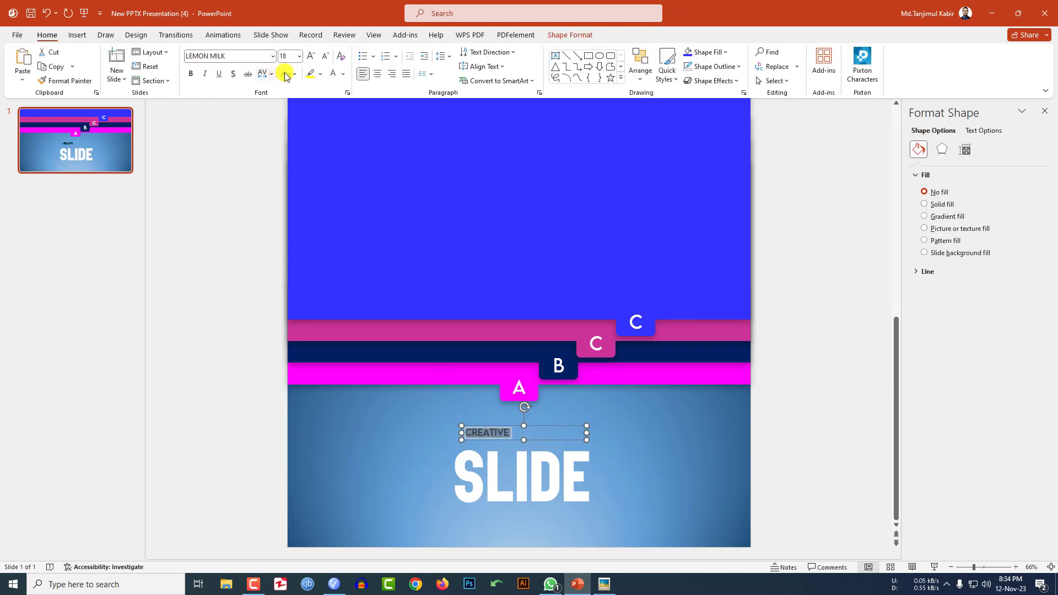
left_click(377, 73)
- Enlarge the CREATIVE text to size 44 and color it with the recent magenta
left_click(311, 57)
left_click(311, 56)
left_click(312, 56)
left_click(311, 56)
left_click(311, 56)
left_click(311, 57)
left_click(311, 56)
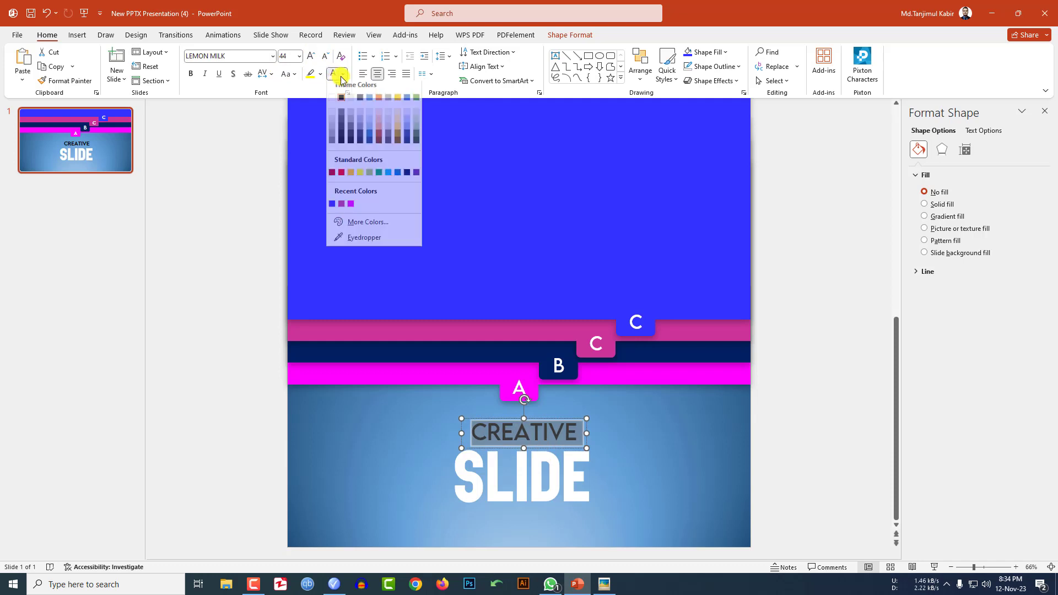
left_click(342, 80)
left_click(349, 209)
- Place a copy of the CREATIVE text box below the SLIDE title and change its text to DESIGN
left_click_drag(564, 447, 555, 534)
double_click(523, 518)
type("DESIGN")
left_click(780, 466)
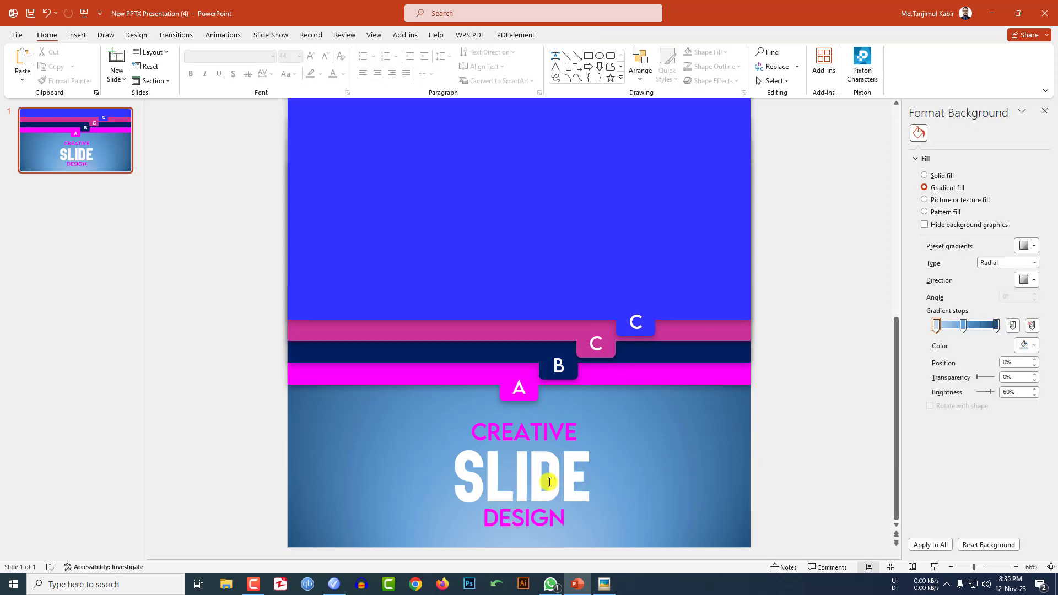
- Set the character spacing of the DESIGN text to Very Loose
double_click(545, 525)
left_click(266, 73)
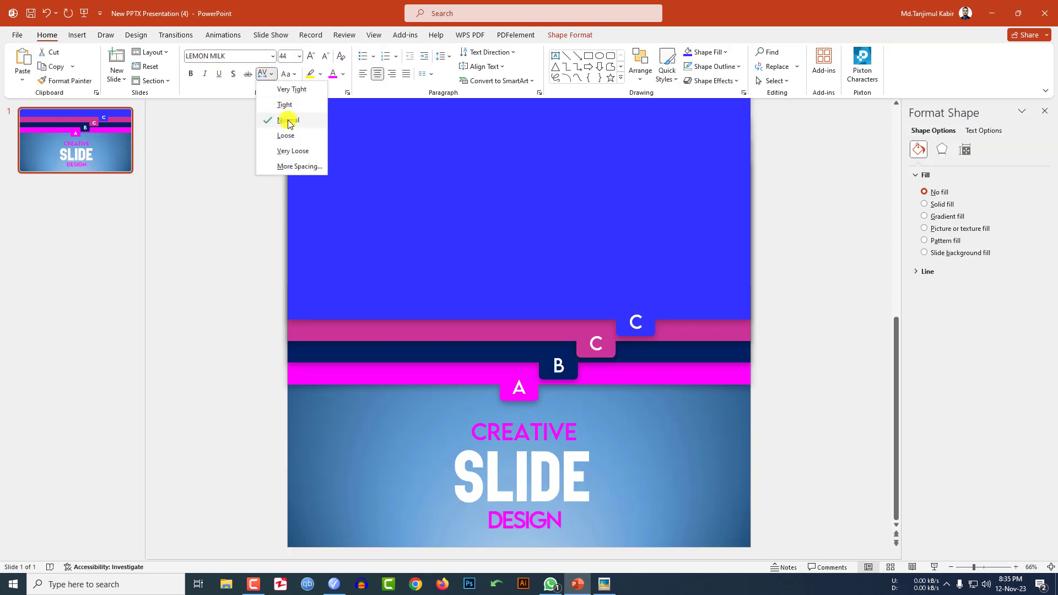
left_click(290, 150)
left_click(829, 479)
- Duplicate slide 1, then group the three title texts on the copy and move them off the slide's lower edge
right_click(90, 149)
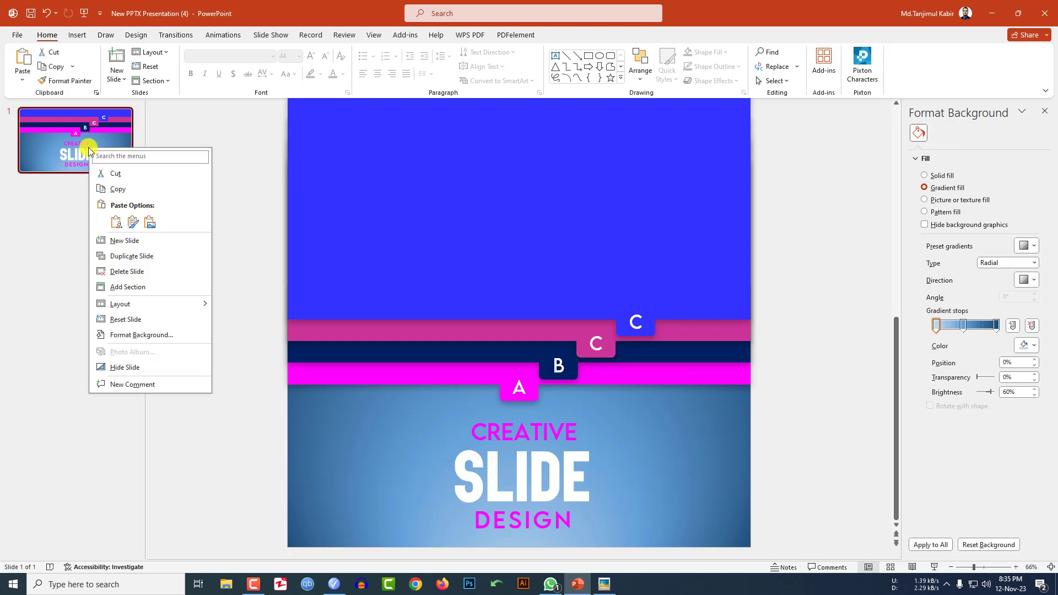
left_click(140, 255)
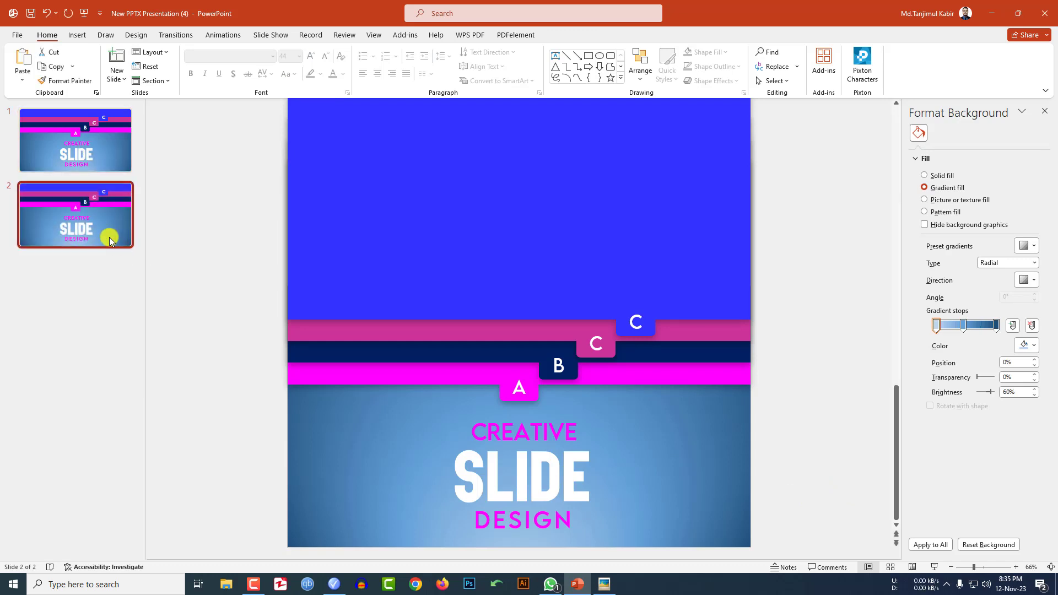
left_click(605, 374)
scroll(604, 397, "down", 3, "ctrl")
left_click_drag(604, 450, 449, 319)
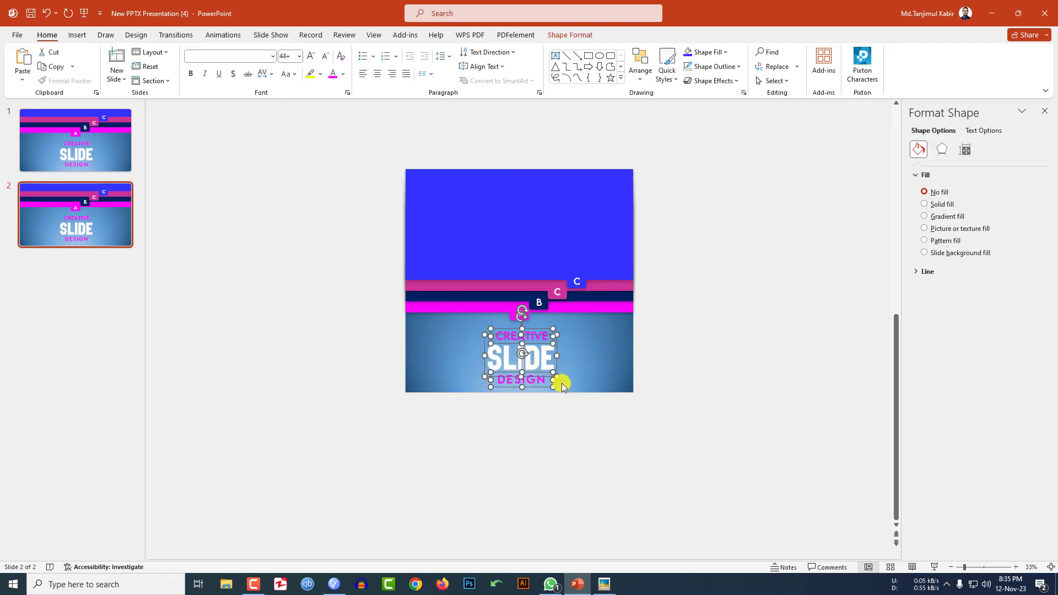
key("Down")
key("Down")
key("Down")
key("Down")
key("Down")
key("Down")
key("Down")
key("Down")
key("Down")
key("Down")
key("Down")
key("Down")
key("Down")
key("Down")
key("Down")
key("Down")
key("Down")
key("Down")
key("Down")
key("Down")
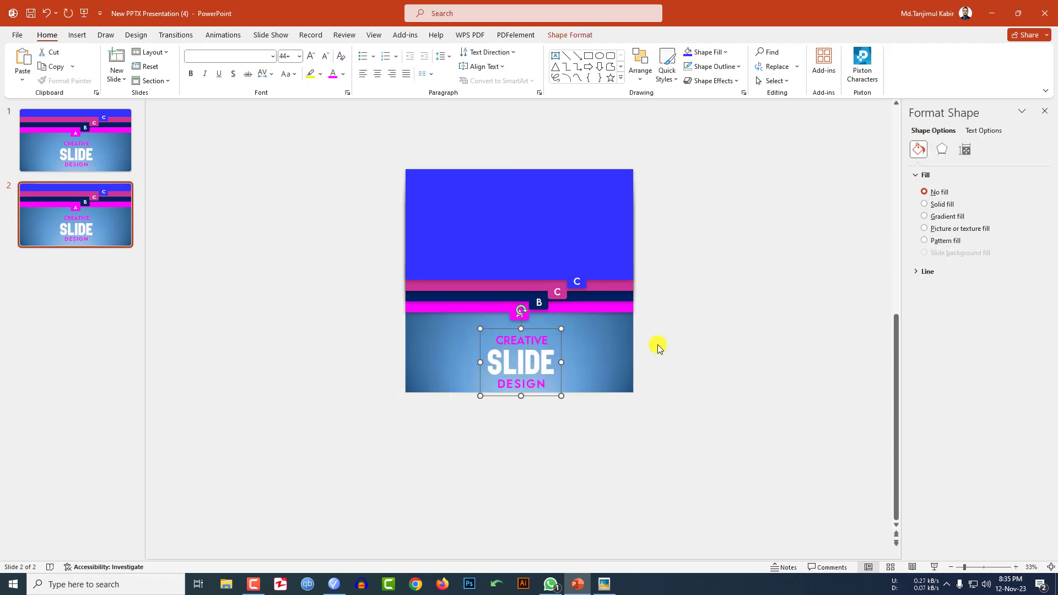
- Move the magenta A panel down on slide 2 until only a thin strip of the background remains below it
left_click(592, 311)
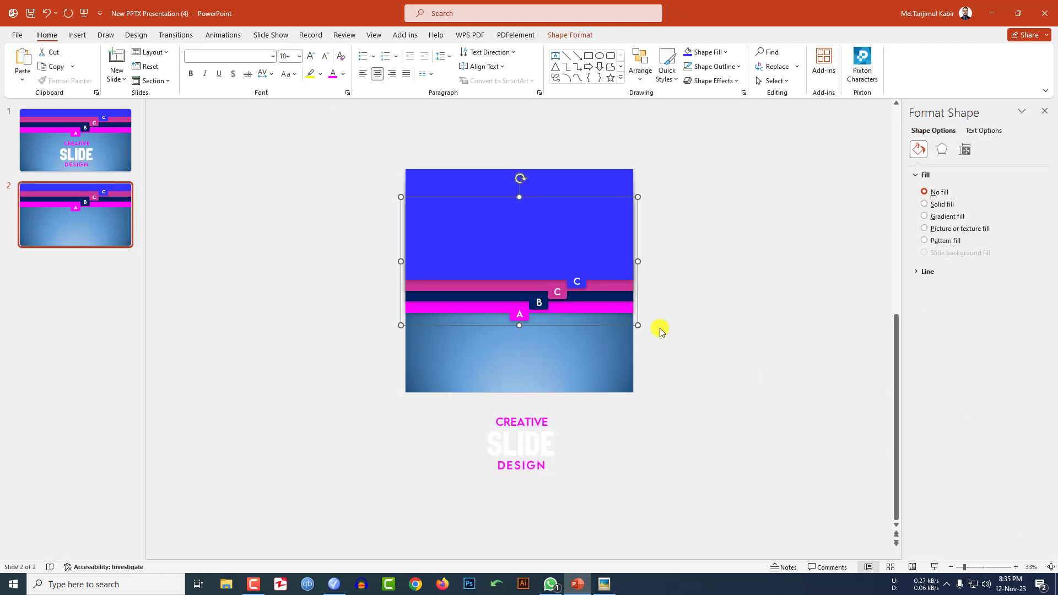
key("Down")
key("Down")
key("Down")
key("Down")
key("Down")
key("Down")
key("Down")
key("Down")
key("Down")
key("Down")
key("Down")
key("Down")
key("Down")
key("Down")
key("Down")
key("Down")
key("Down")
key("Down")
key("Down")
key("Down")
key("Down")
key("Down")
key("Down")
key("Down")
key("Down")
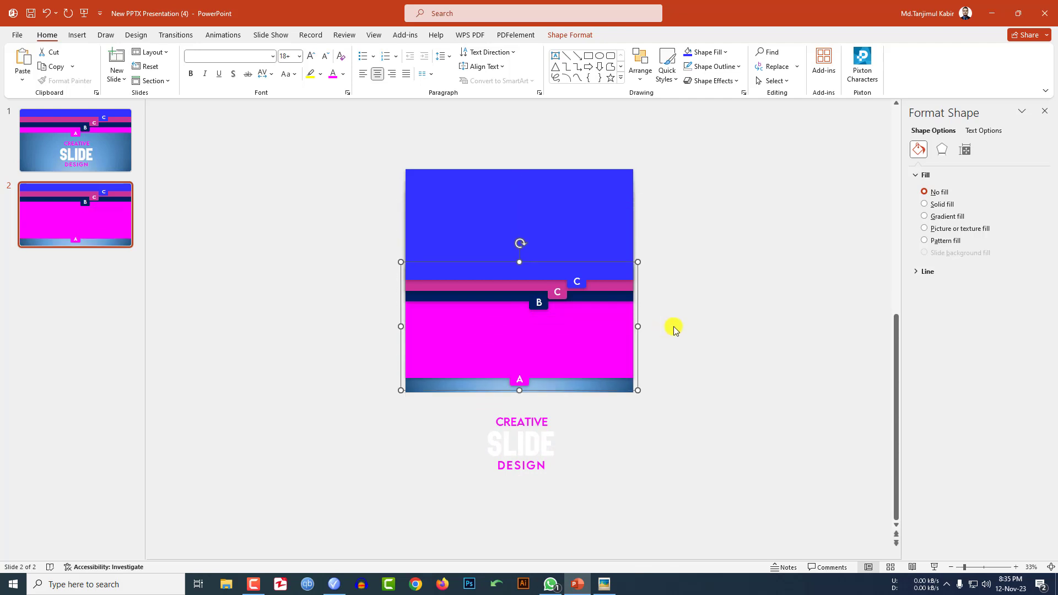
left_click(671, 326)
- Insert the stock atom icon on the magenta panel and fill it white
left_click(77, 34)
left_click(192, 82)
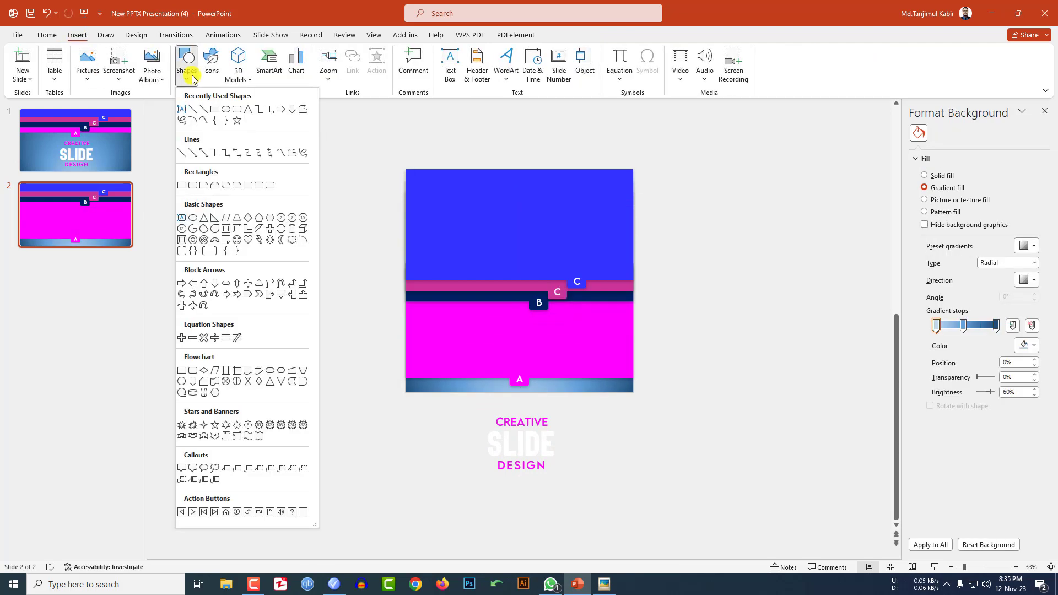
left_click(211, 63)
left_click(388, 225)
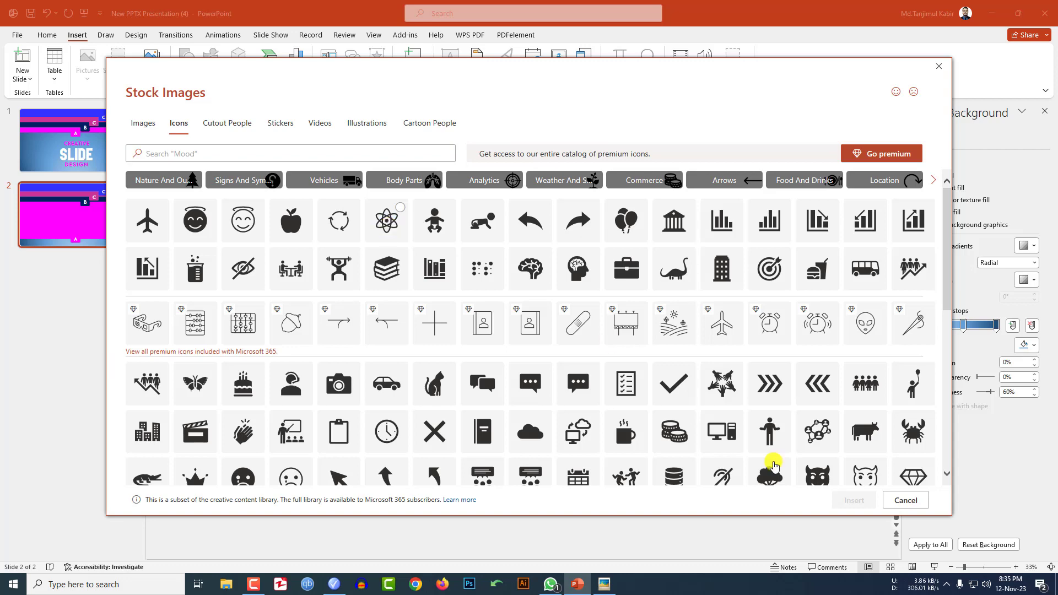
left_click(855, 501)
left_click(358, 54)
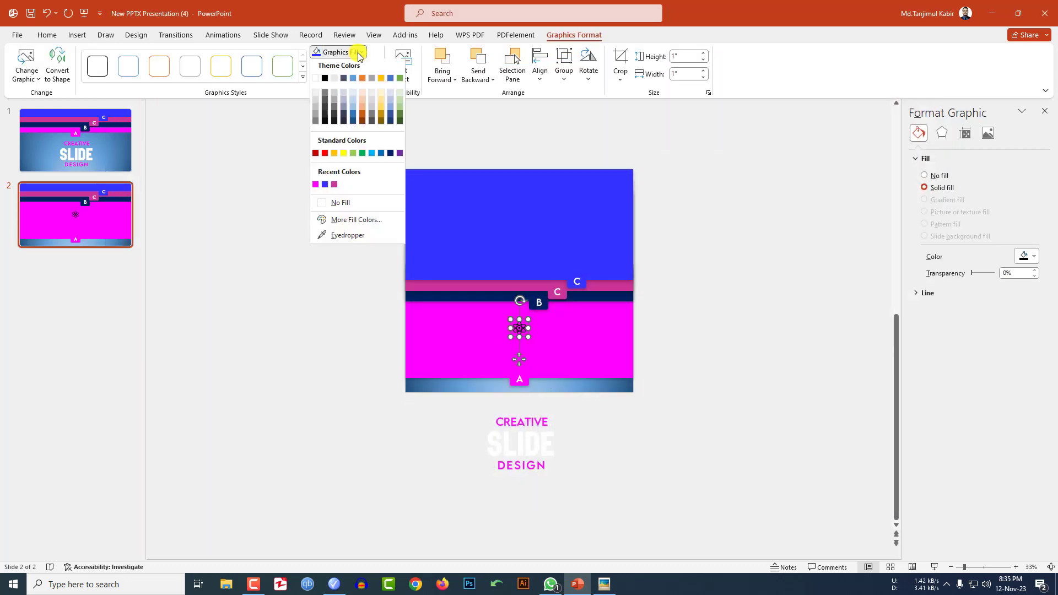
left_click(315, 82)
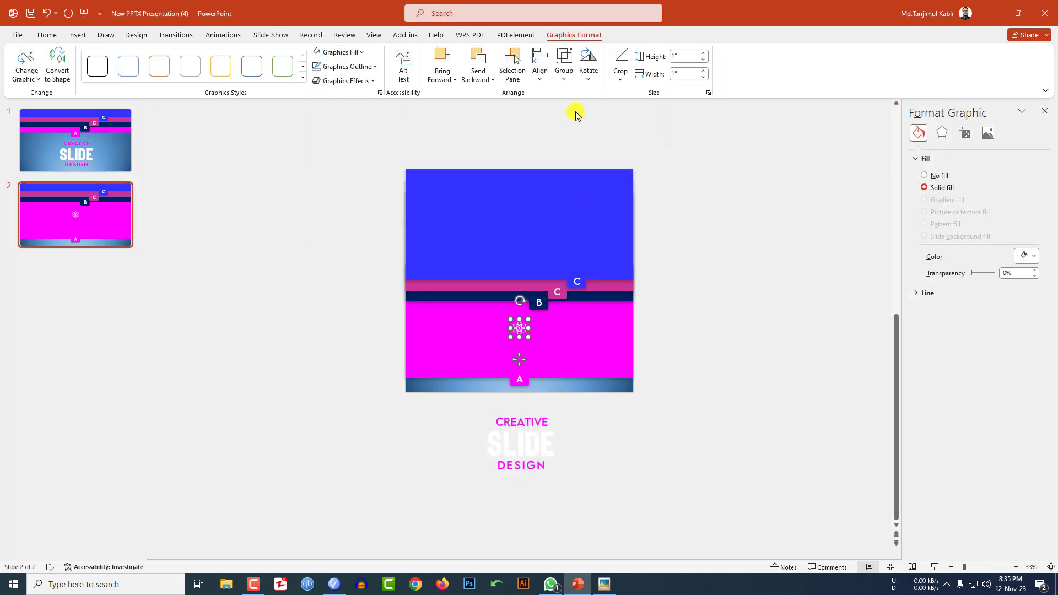
- Insert a text box below the atom icon, paste the Lorem ipsum paragraph into it and center the text
left_click(77, 35)
left_click(186, 65)
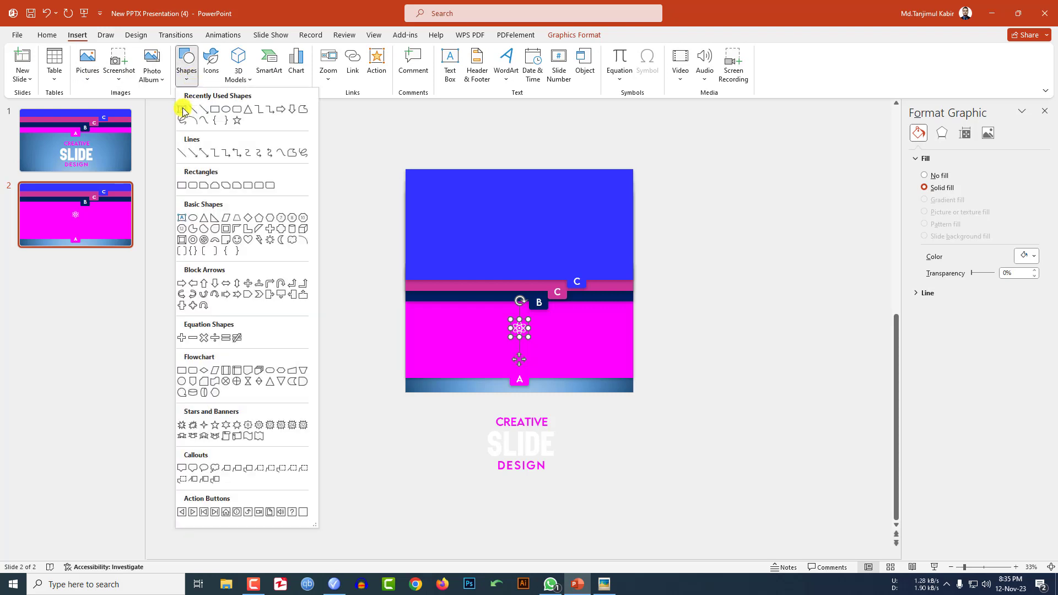
left_click(184, 108)
left_click_drag(569, 370, 599, 355)
key("ctrl+v")
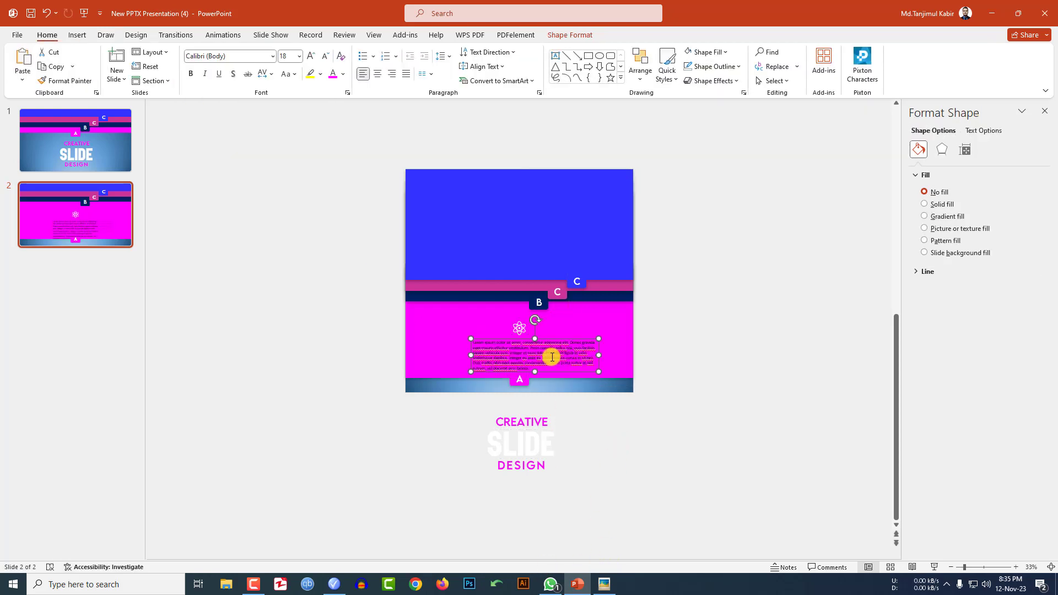
scroll(563, 358, "up", 3)
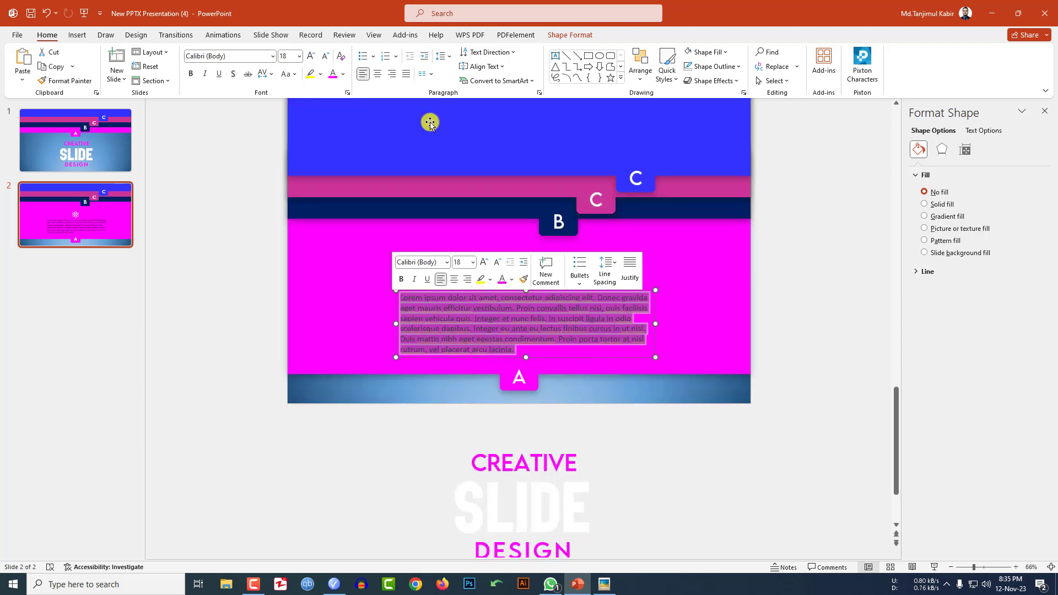
left_click(377, 76)
- Nudge the atom icon and the Lorem ipsum paragraph slightly up on the magenta panel
left_click(512, 265)
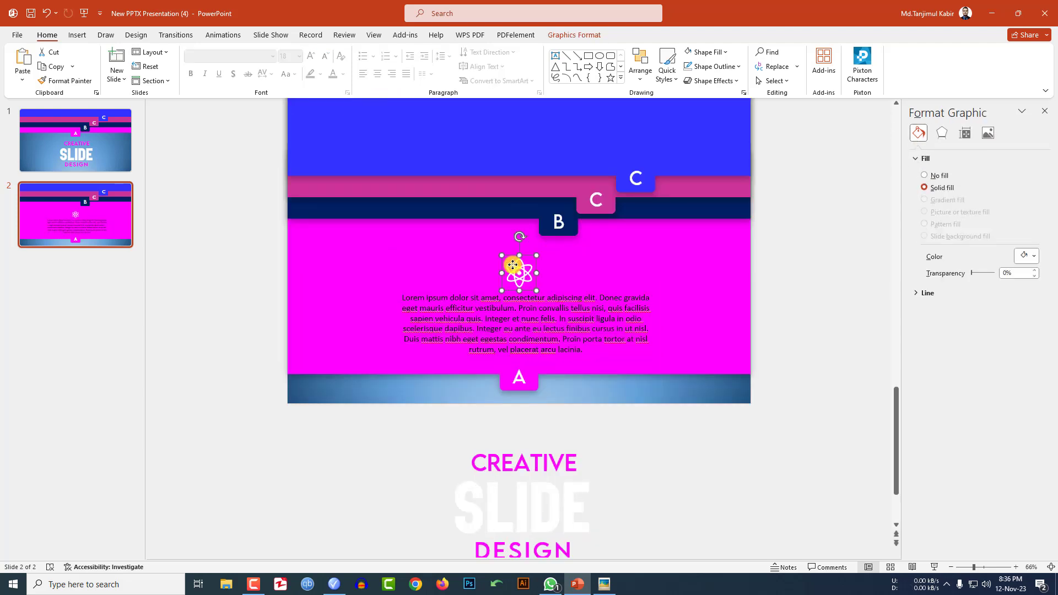
key("Up")
key("Up")
key("Up")
key("Up")
left_click(526, 296)
key("Up")
key("Up")
key("Up")
- Align the atom icon and the Lorem ipsum text box horizontally by their centers
left_click(521, 267)
left_click(520, 267)
left_click(528, 314, "shift")
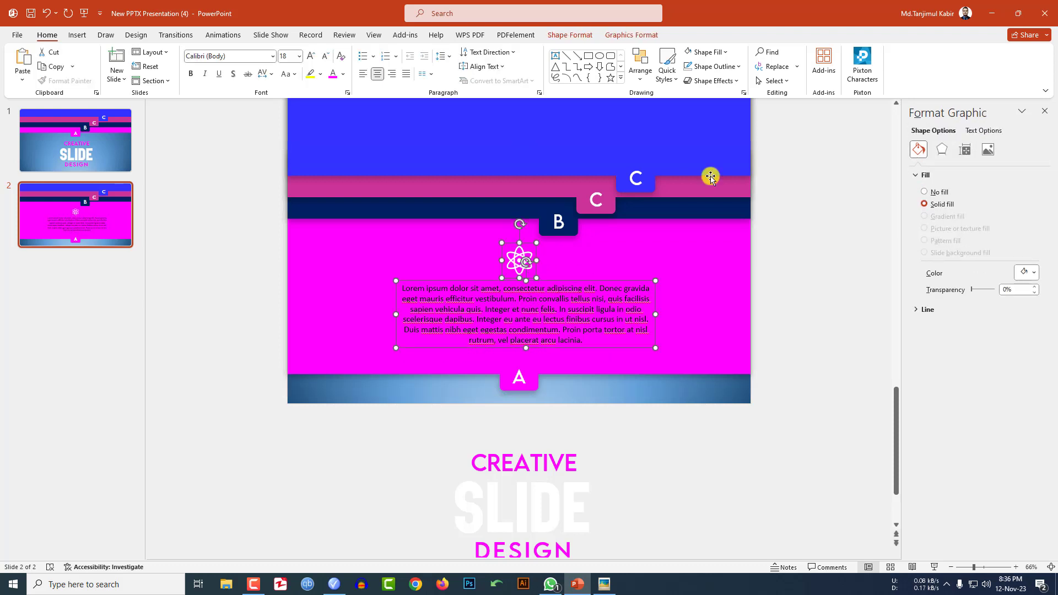
left_click(635, 37)
left_click(570, 34)
left_click(787, 71)
left_click(806, 112)
- Color the Lorem ipsum paragraph text white
left_click_drag(584, 341, 406, 288)
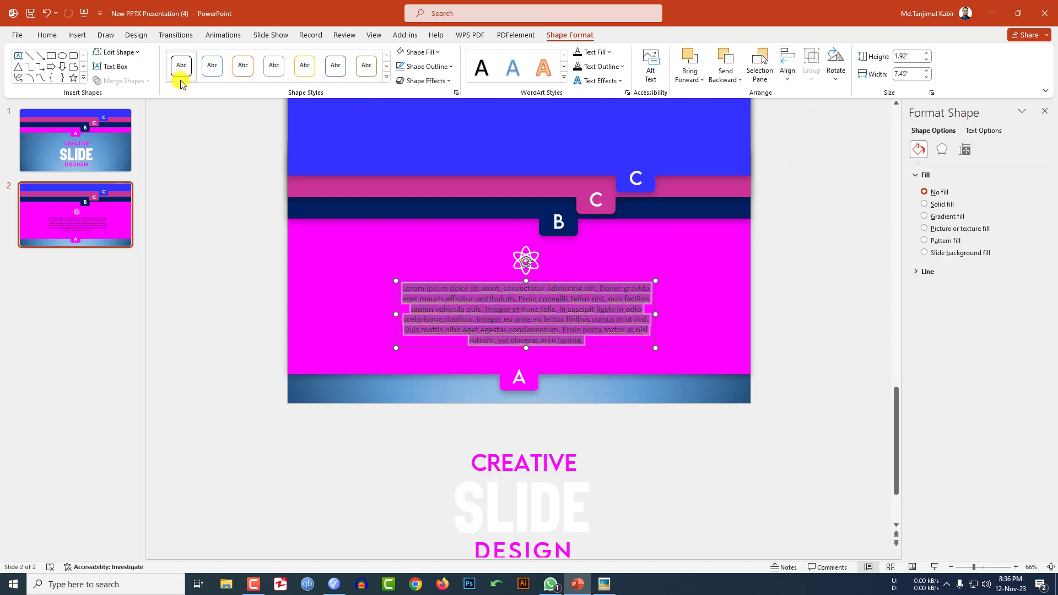
left_click(47, 35)
left_click(343, 74)
left_click(331, 102)
left_click(792, 300)
- Group the atom icon with the Lorem ipsum paragraph
left_click(529, 265)
left_click(560, 299, "shift")
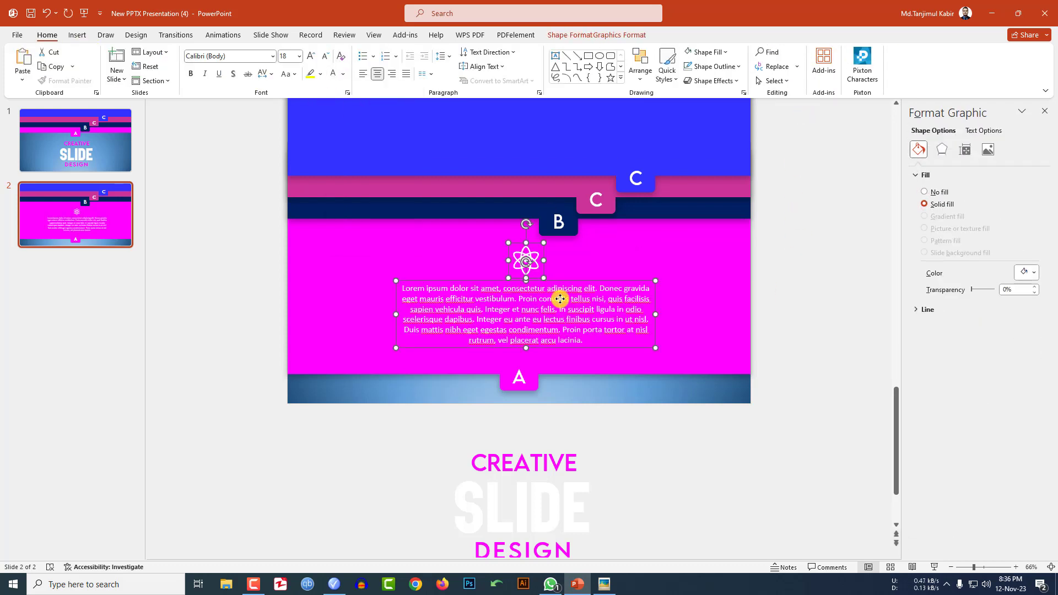
left_click(754, 315)
- Create three more copies of slide 1 and place them after the magenta slide as slides 3 to 5
right_click(103, 157)
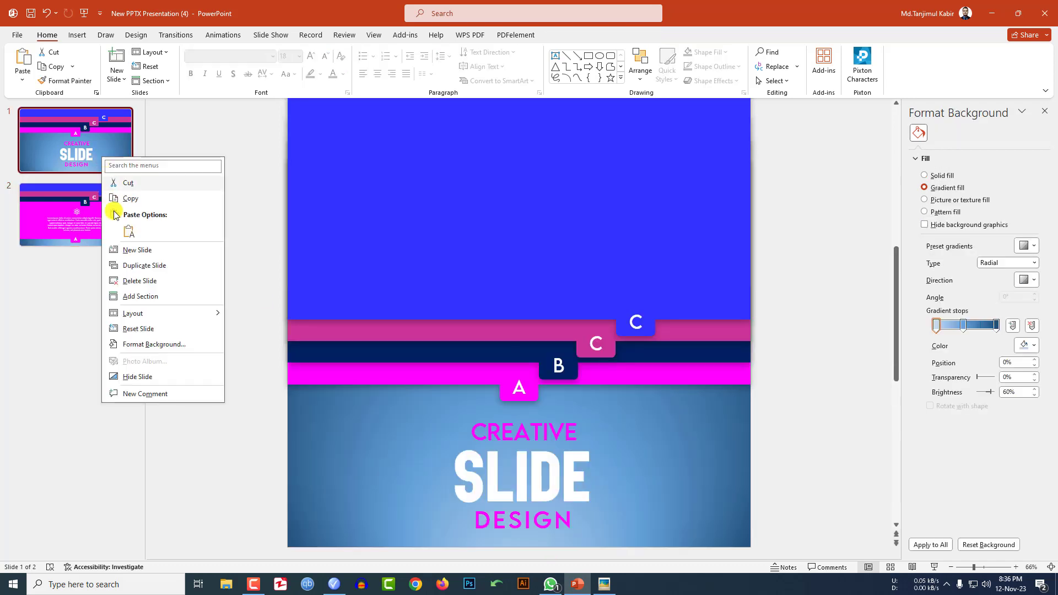
left_click(134, 265)
left_click_drag(100, 200, 99, 311)
right_click(85, 299)
left_click(137, 402)
right_click(95, 368)
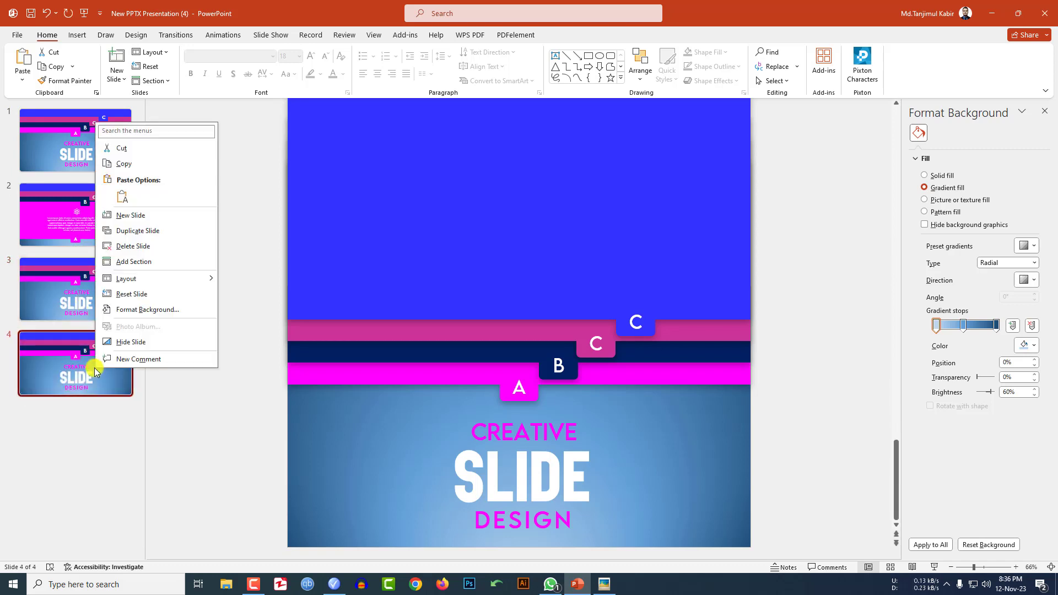
left_click(135, 230)
- Copy the icon and paragraph group from slide 2, then delete the three title texts from slide 3
left_click(117, 223)
left_click(551, 380)
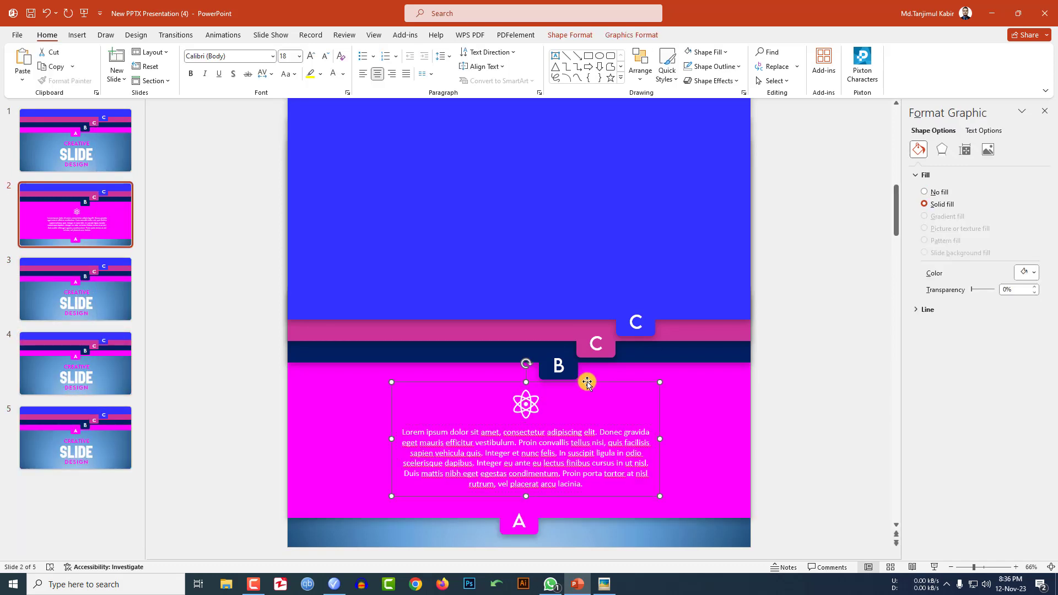
left_click(90, 292)
scroll(617, 499, "down", 2)
left_click_drag(619, 502, 431, 343)
key("Delete")
- Move the A and B panels down together on slide 3 to expose the navy panel
left_click(609, 310)
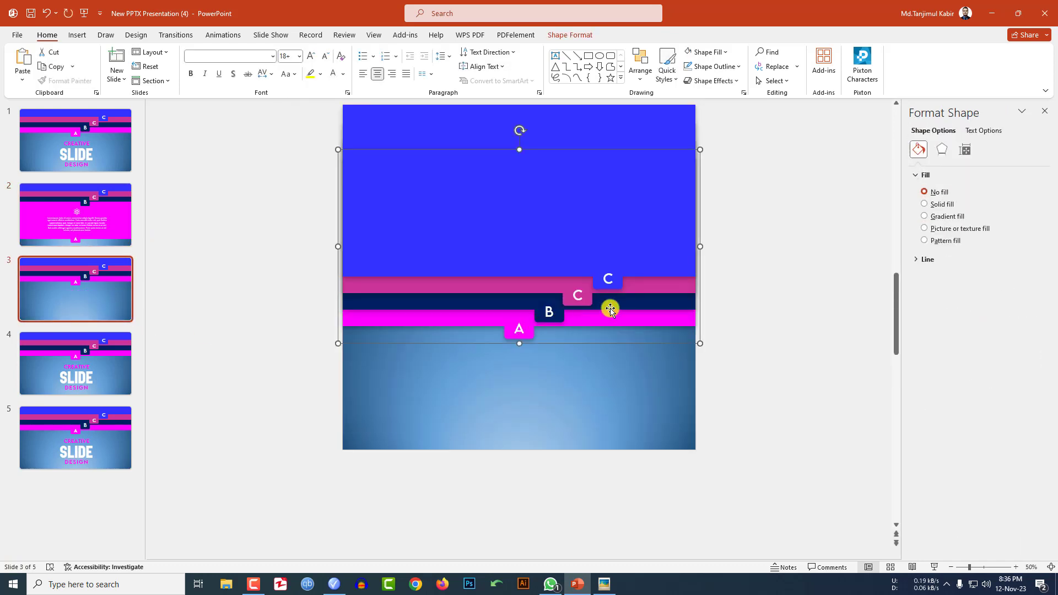
left_click_drag(610, 304, 727, 378)
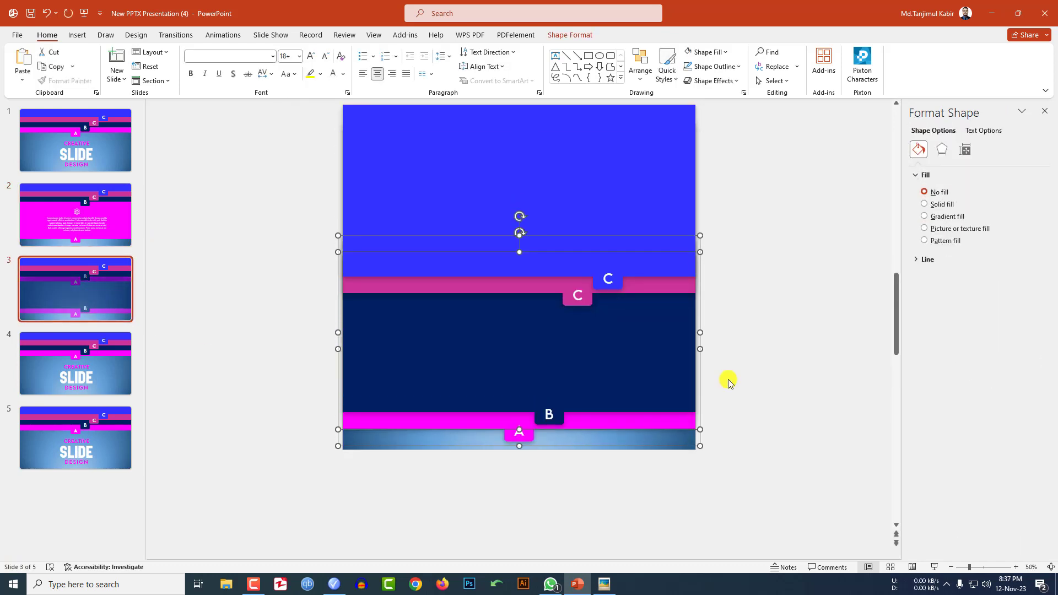
left_click(727, 380)
- Paste the icon and paragraph group slightly higher on the navy panel and replace its atom with the people-at-a-table stock icon
key("ctrl+v")
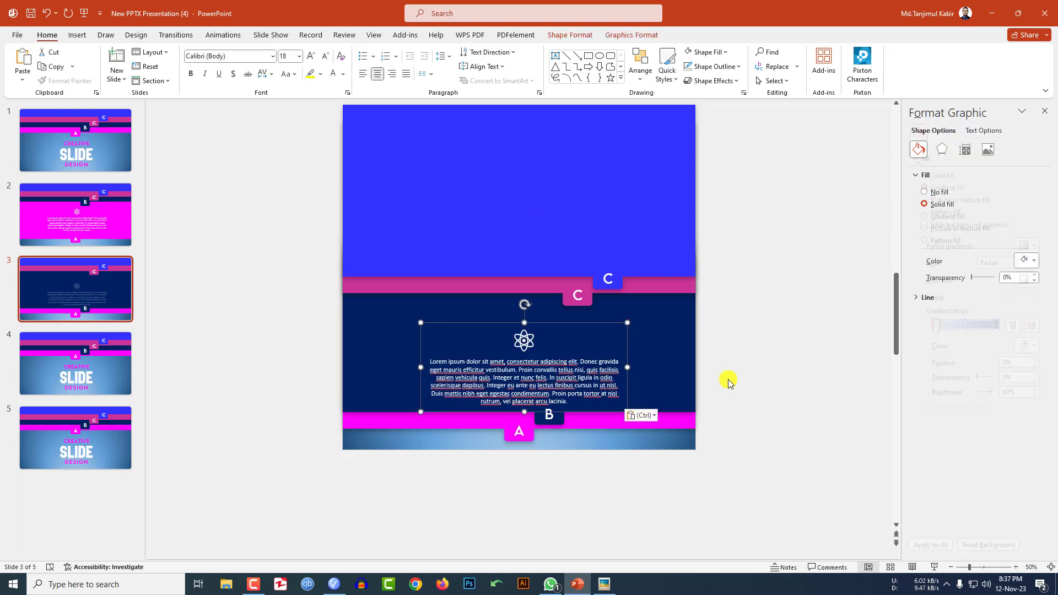
left_click_drag(548, 325, 548, 314)
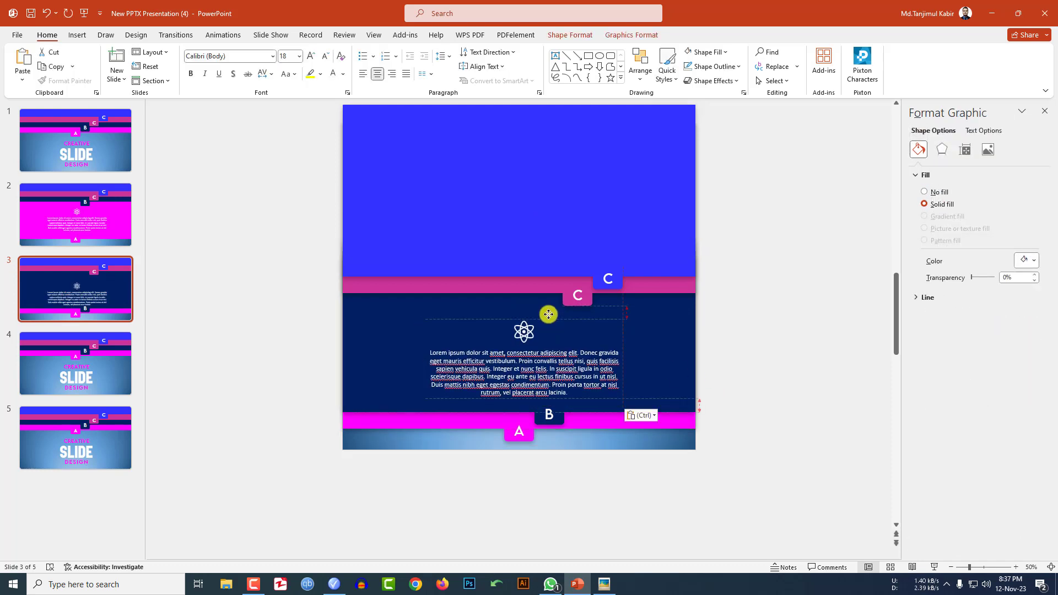
left_click(522, 342)
right_click(523, 343)
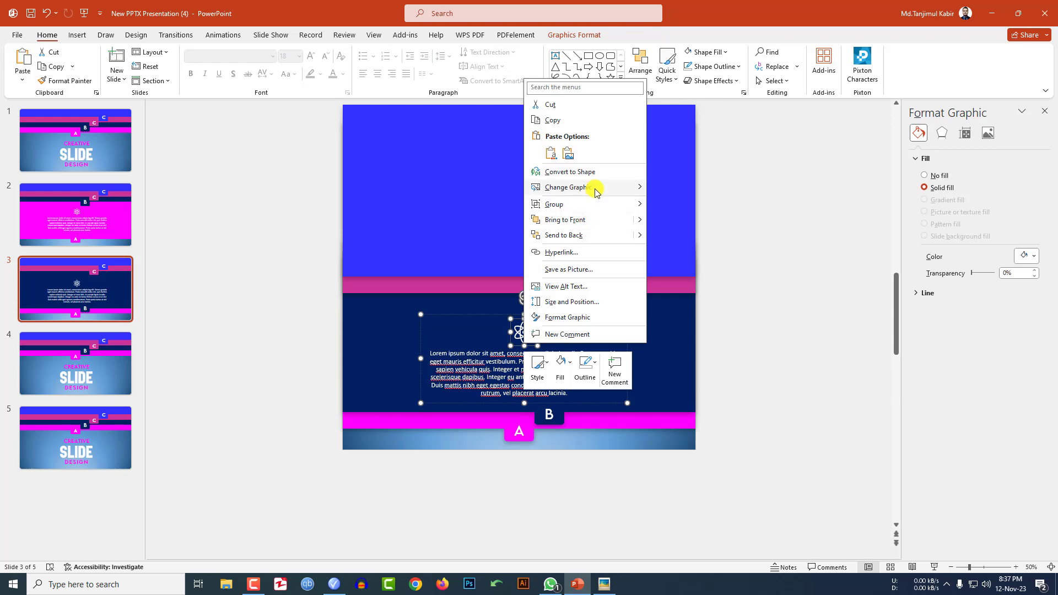
mouse_move(595, 187)
left_click(686, 234)
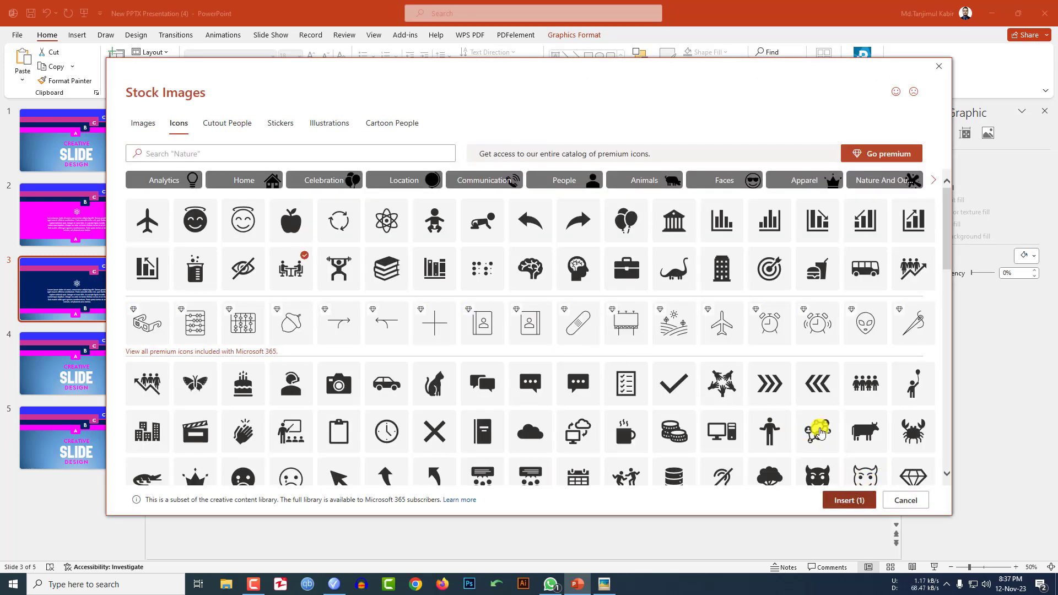
left_click(854, 500)
- Delete the CREATIVE, SLIDE and DESIGN texts from slide 4
left_click(104, 378)
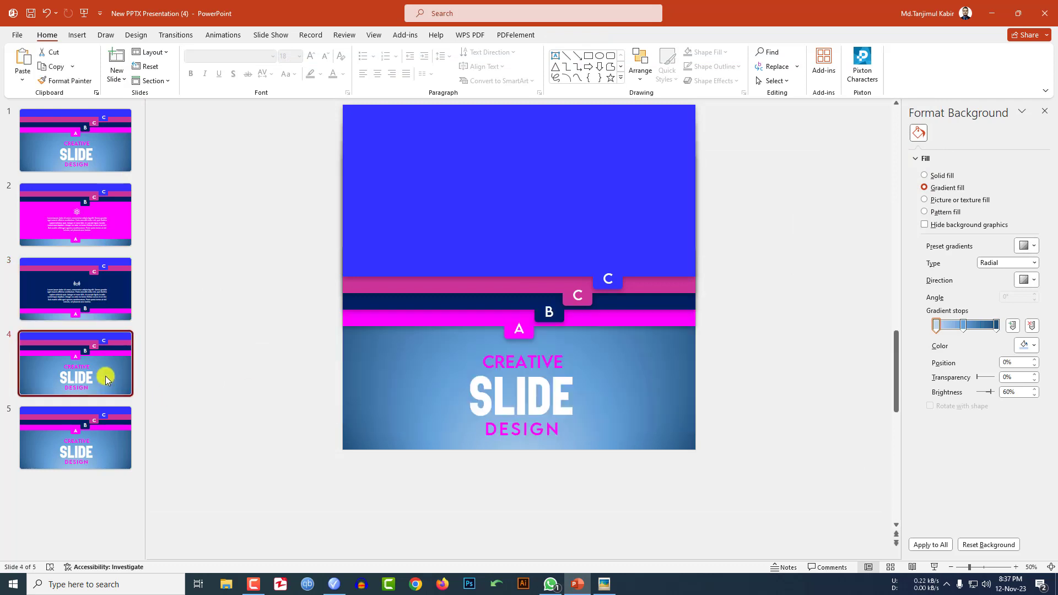
left_click_drag(591, 505, 409, 328)
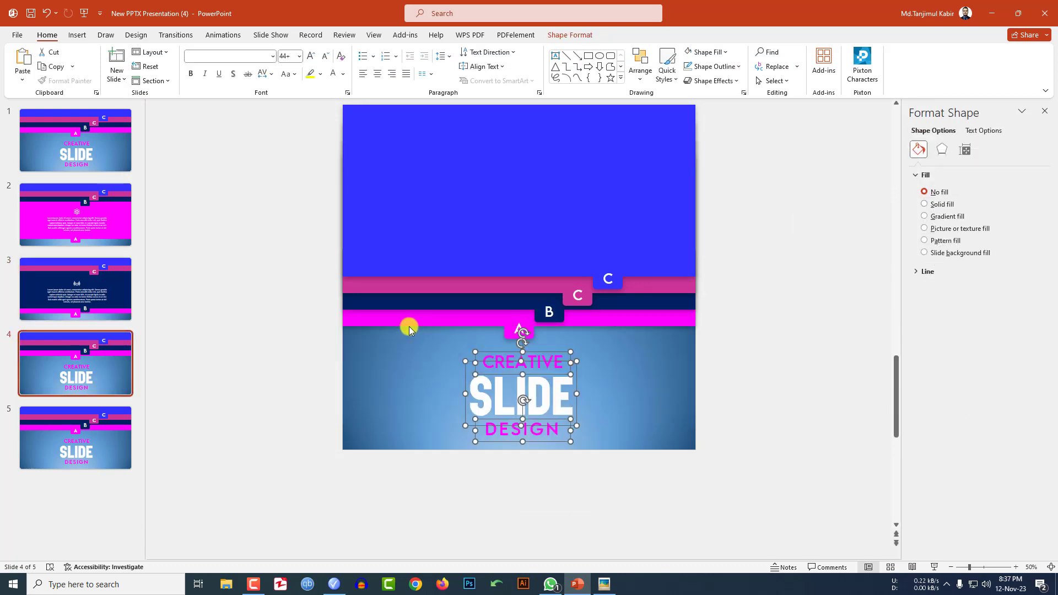
key("Delete")
- Move the A, B and pink C panels down together on slide 4 to expose the pink panel
left_click(584, 323)
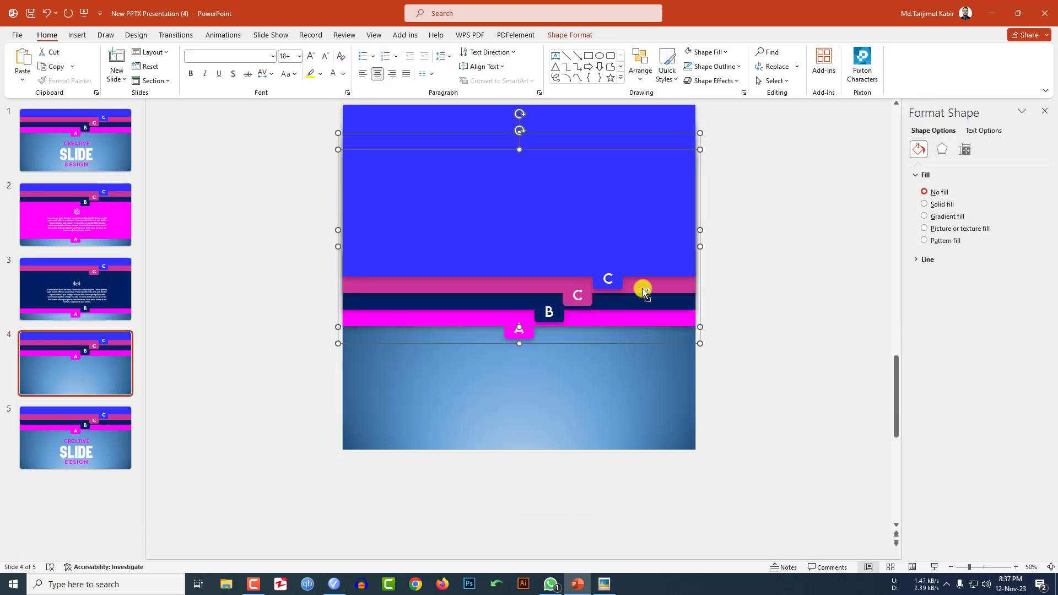
scroll(643, 292, "up", 1)
key("Down")
key("Down")
key("Down")
key("Down")
key("Down")
key("Down")
key("Down")
key("Down")
key("Down")
key("Down")
key("Down")
key("Down")
key("Down")
key("Down")
key("Down")
key("Down")
key("Down")
key("Down")
key("Down")
key("Down")
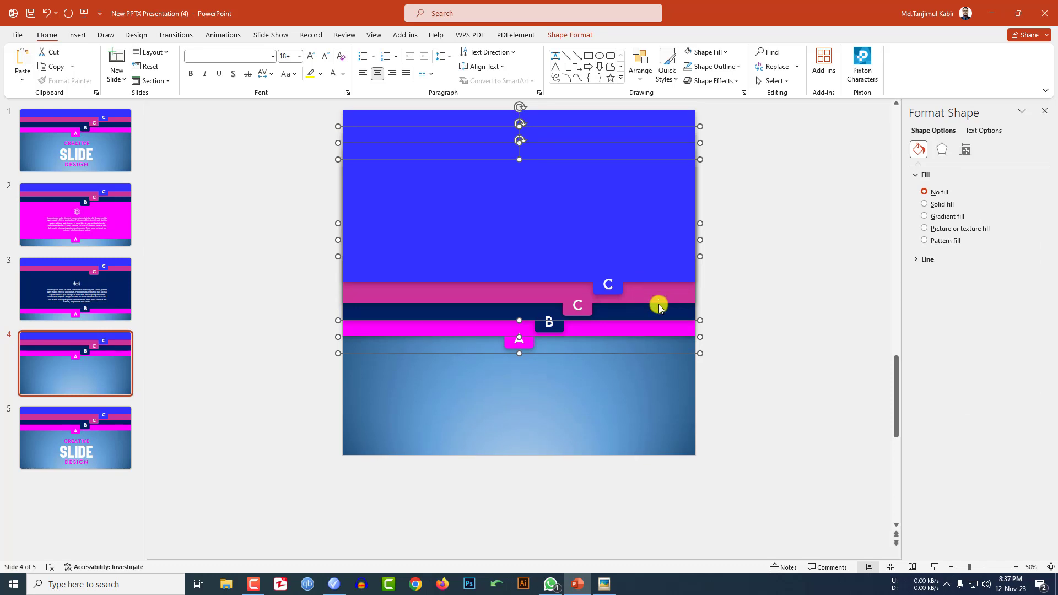
key("Down")
key("Down")
key("Down")
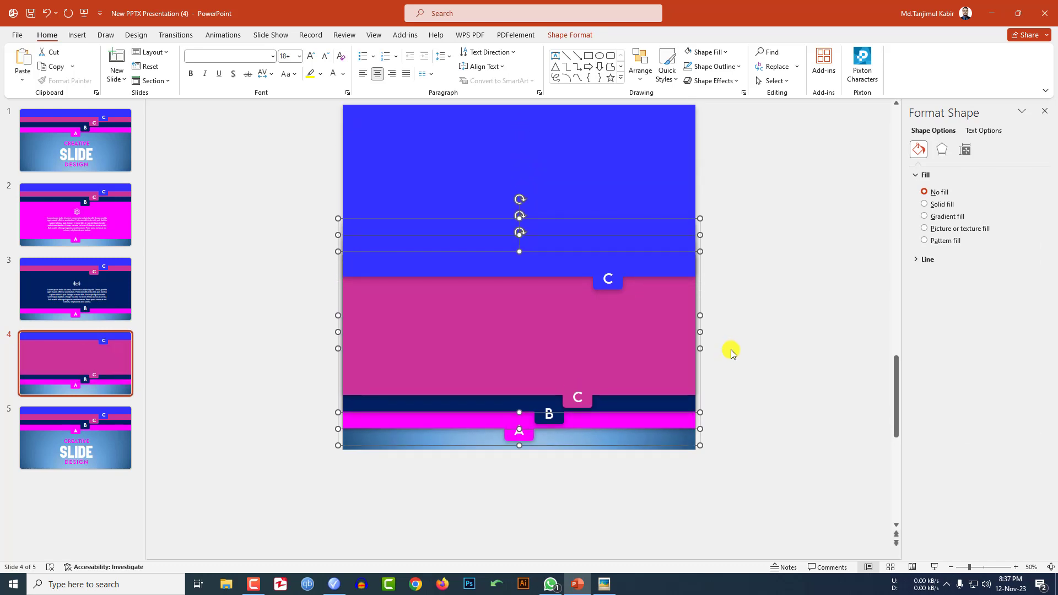
- Paste the icon and paragraph group slightly higher on slide 4's pink panel and replace its atom with the star-shaped people stock icon
left_click(731, 351)
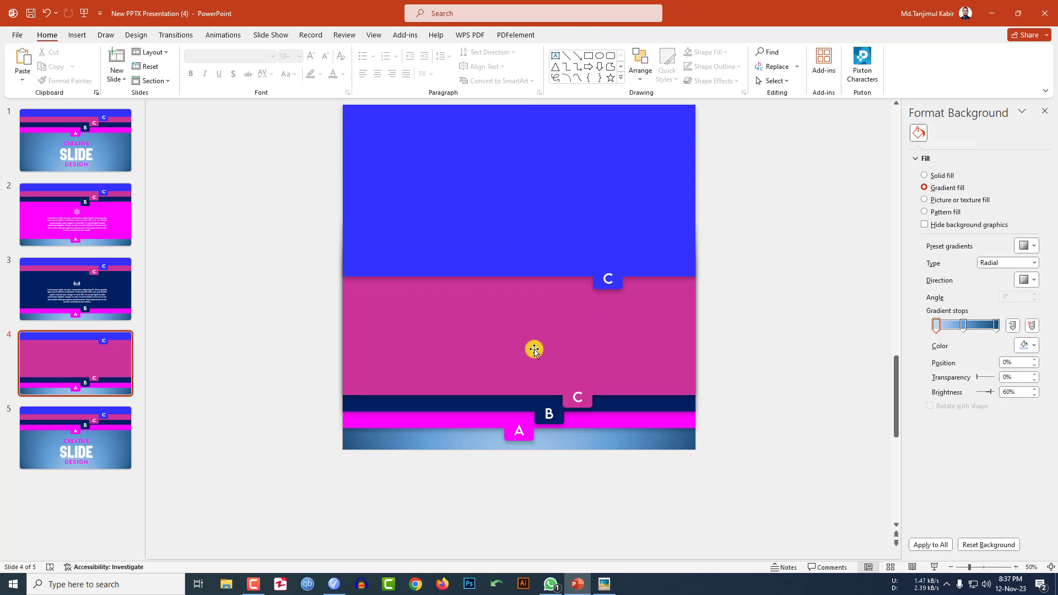
key("ctrl+v")
left_click_drag(541, 321, 539, 294)
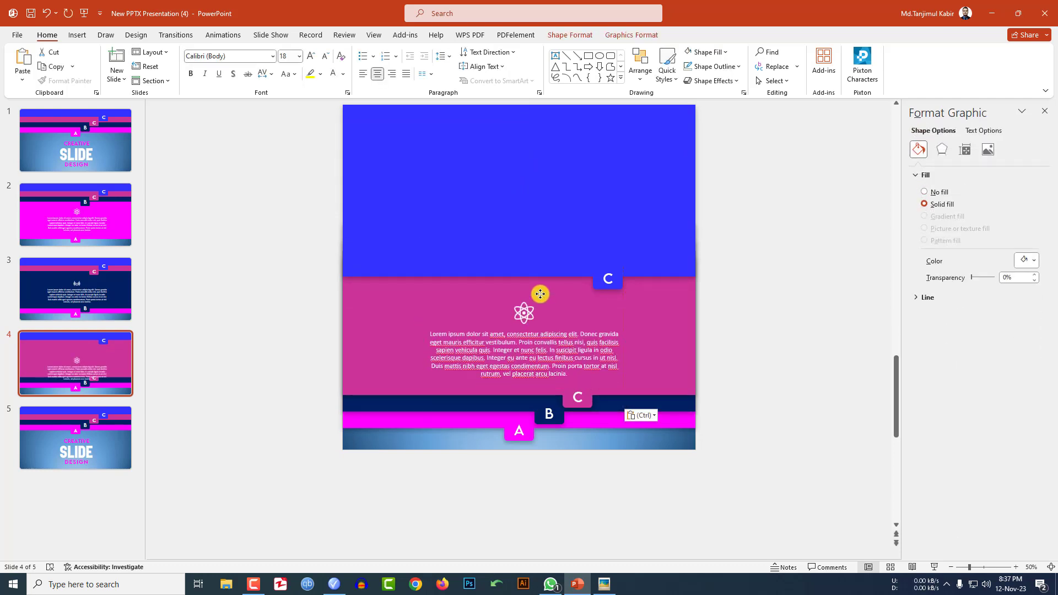
left_click(524, 312)
right_click(524, 314)
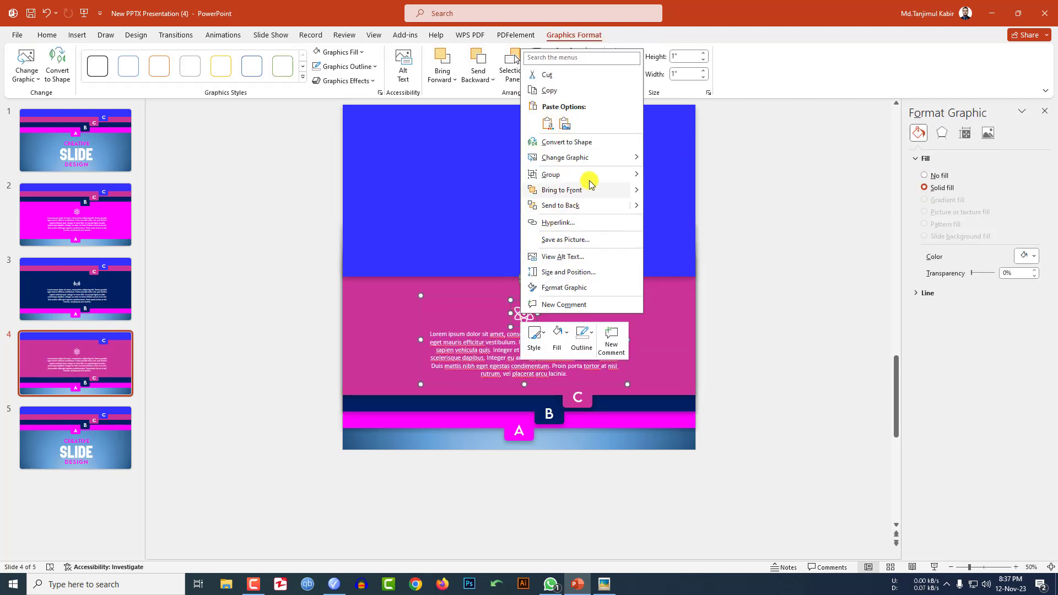
mouse_move(600, 161)
left_click(673, 206)
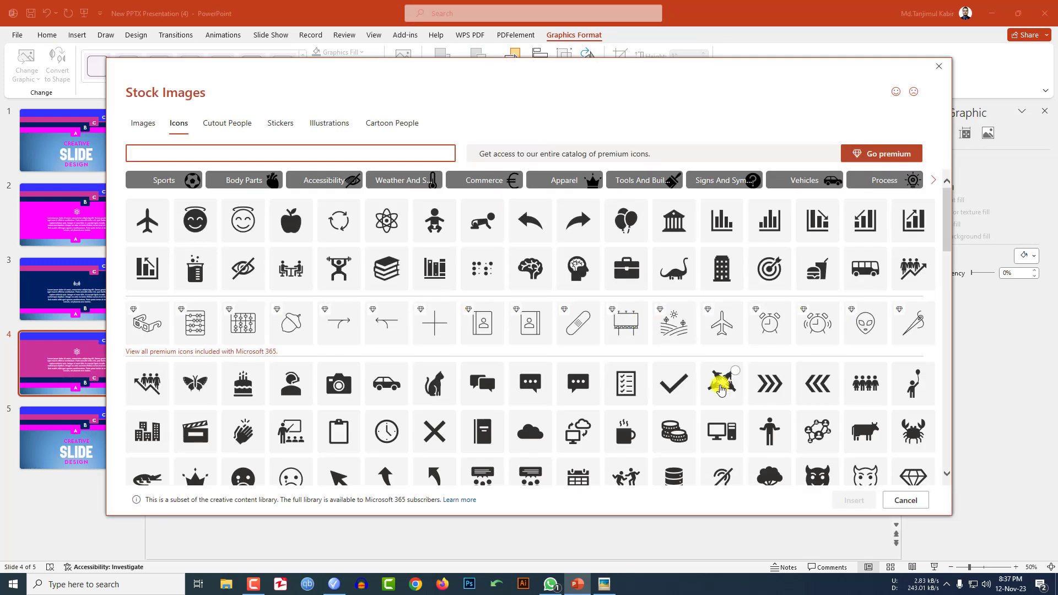
left_click(722, 384)
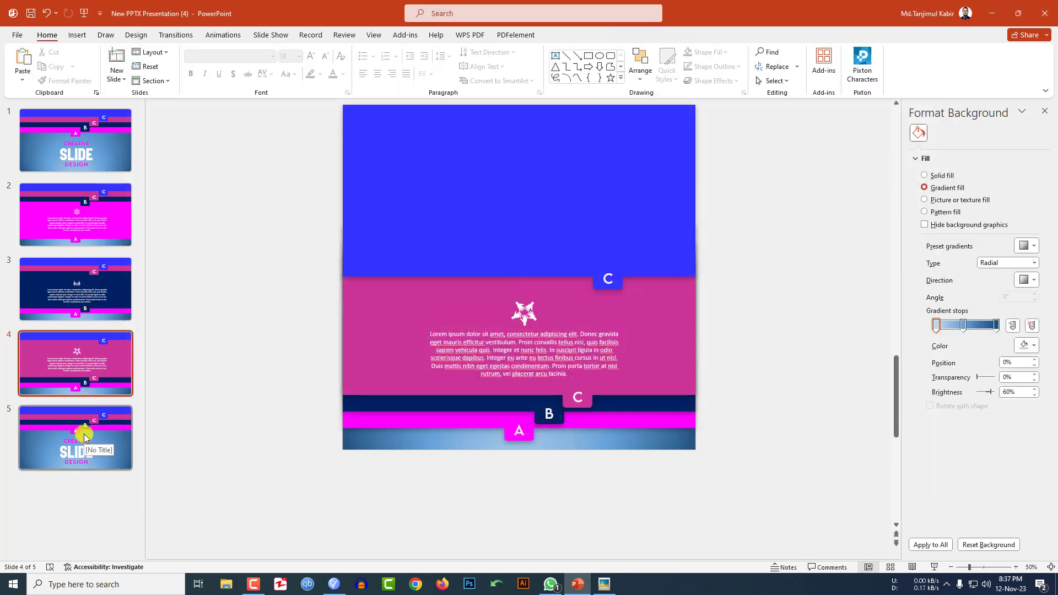
- Delete the CREATIVE, SLIDE and DESIGN texts from slide 5
left_click(83, 434)
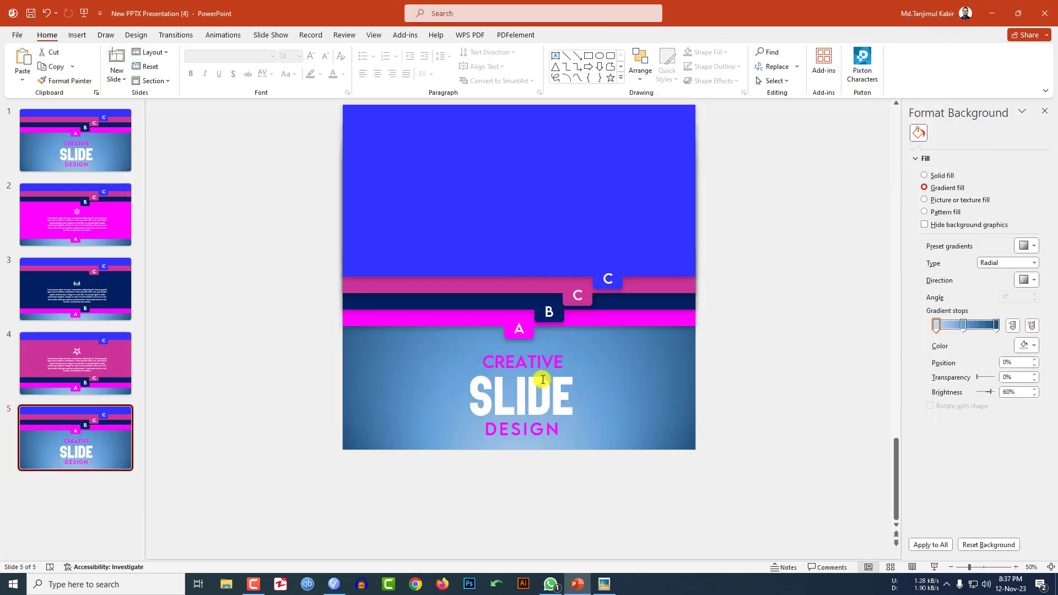
left_click_drag(622, 481, 407, 329)
key("Delete")
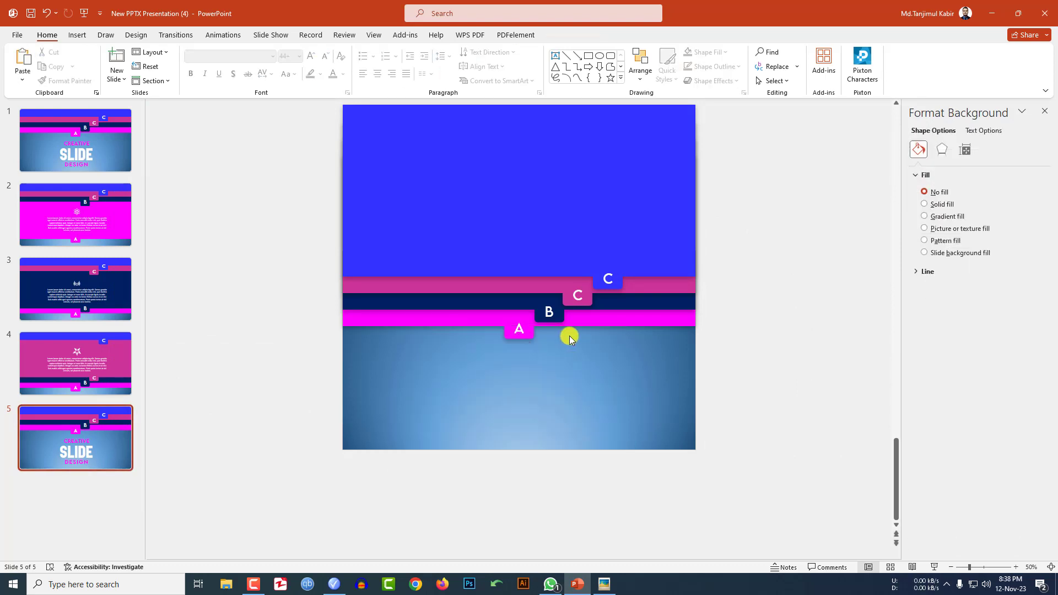
- Move all four lettered panels down together on slide 5 to expose more of the blue panel
key("Tab")
key("ctrl+a")
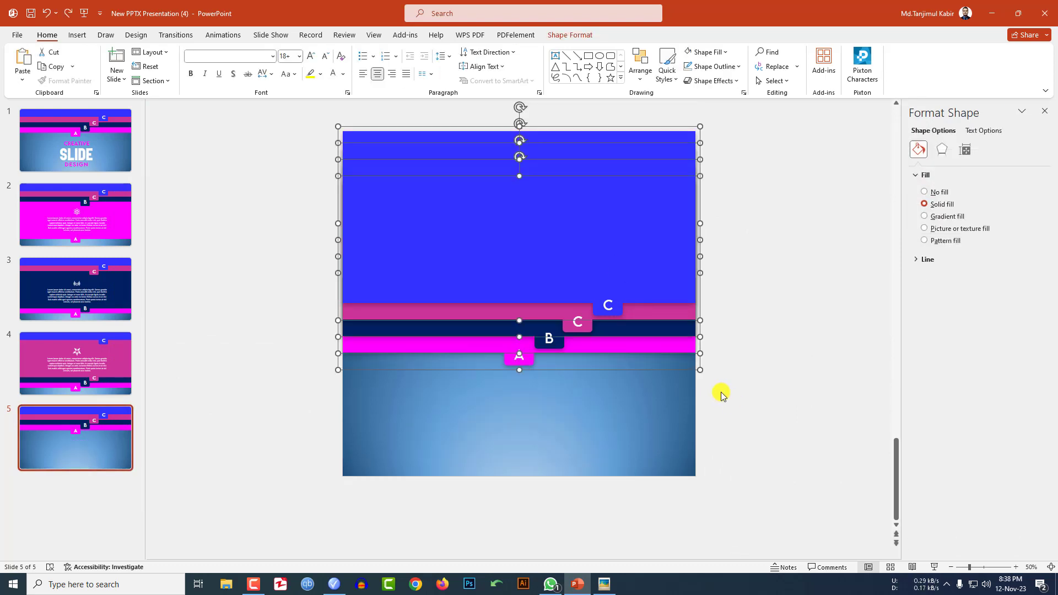
key("Down")
key("Down")
key("Down")
key("Down")
key("Down")
key("Down")
key("Down")
key("Down")
key("Down")
key("Down")
key("Down")
key("Down")
key("Down")
key("Down")
key("Down")
key("Down")
key("Down")
key("Down")
key("Down")
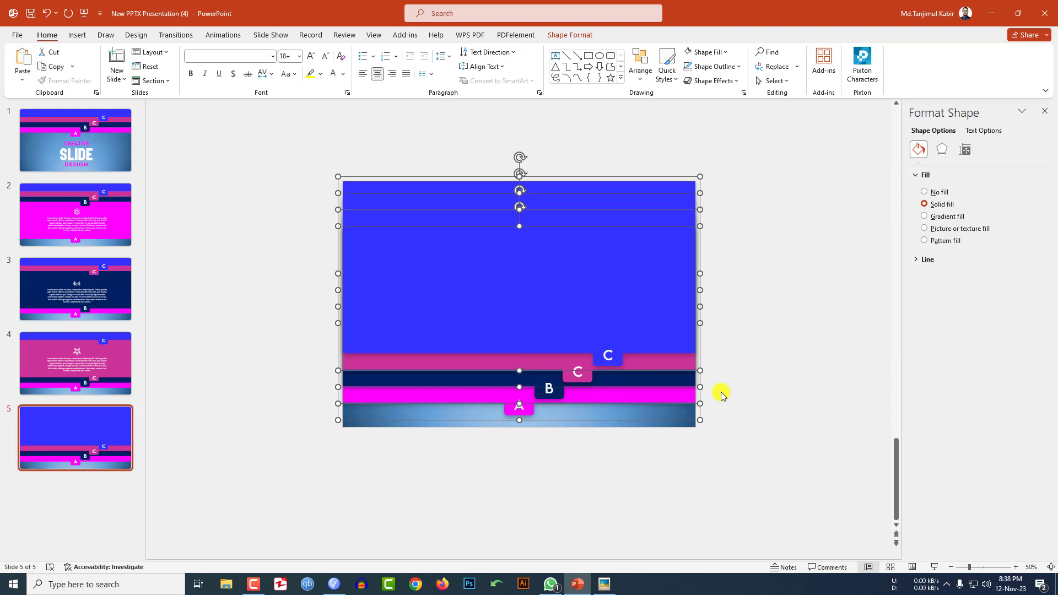
- Paste the icon and paragraph group onto slide 5's blue panel, raise it, and replace its atom with the dancing-people stock icon
key("ctrl+v")
left_click_drag(545, 299, 539, 229)
left_click(519, 251)
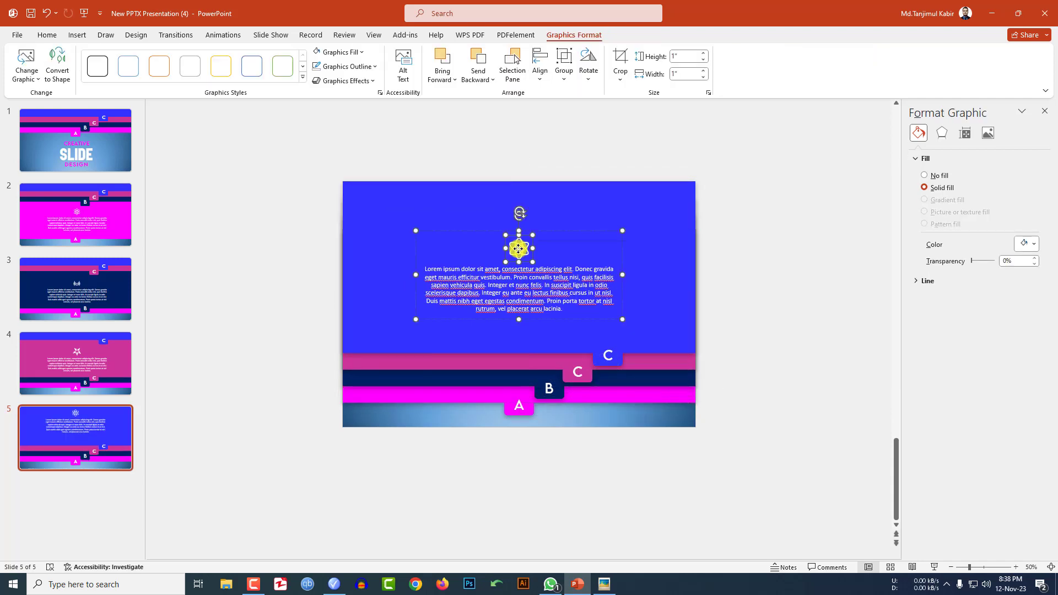
right_click(518, 249)
mouse_move(573, 357)
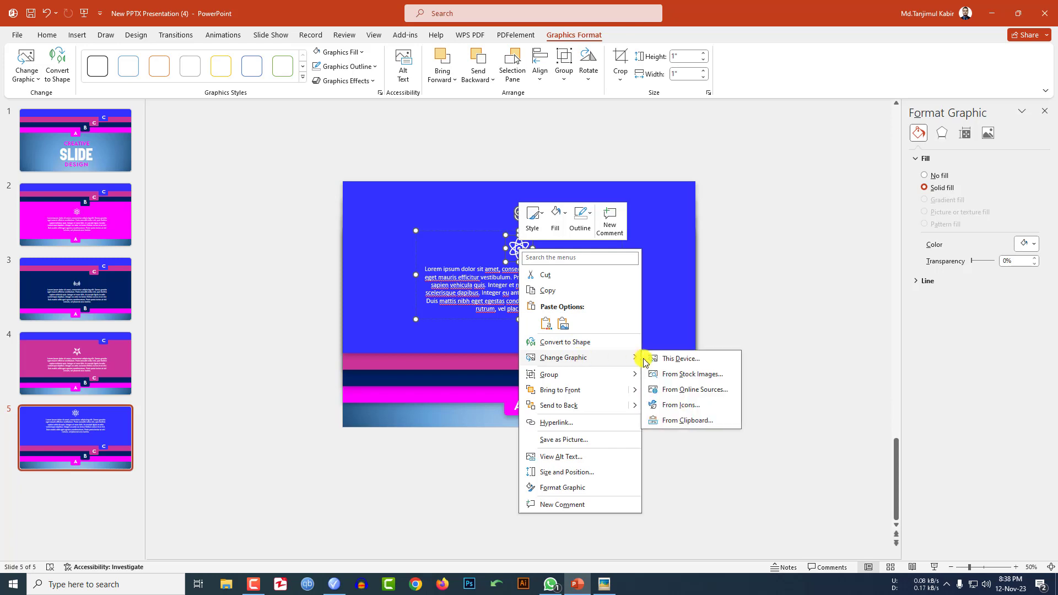
left_click(679, 407)
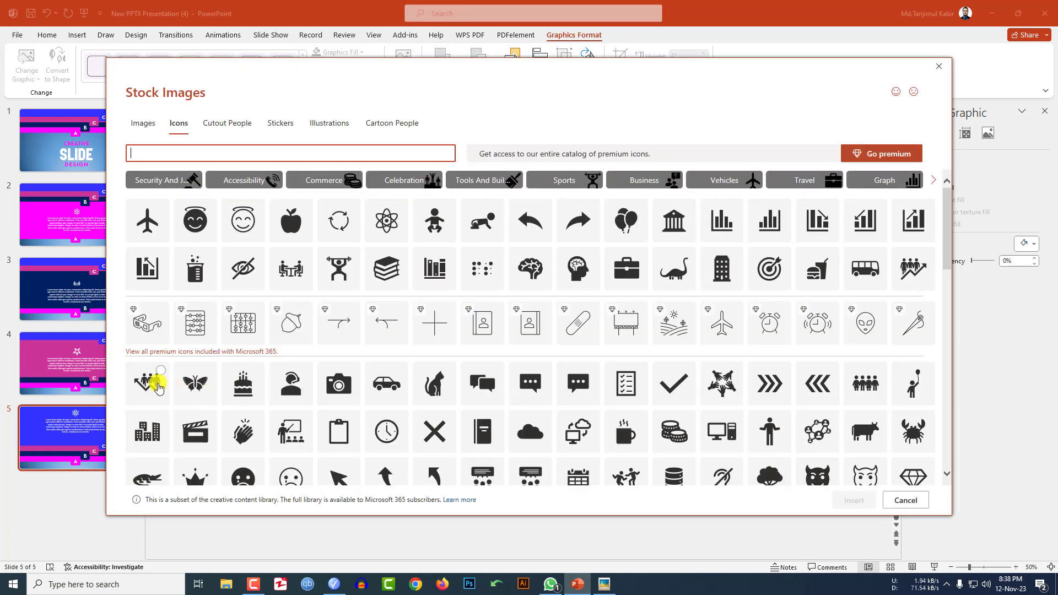
left_click(628, 474)
left_click(854, 500)
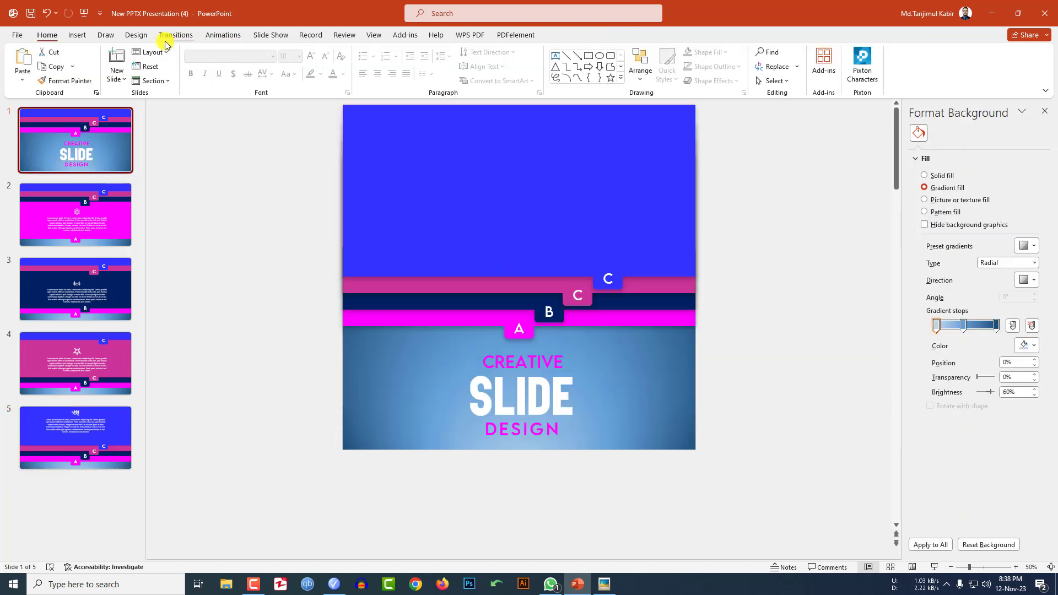
- Hyperlink the magenta A tab on slide 1 to Slide 2 in this document
left_click(526, 339)
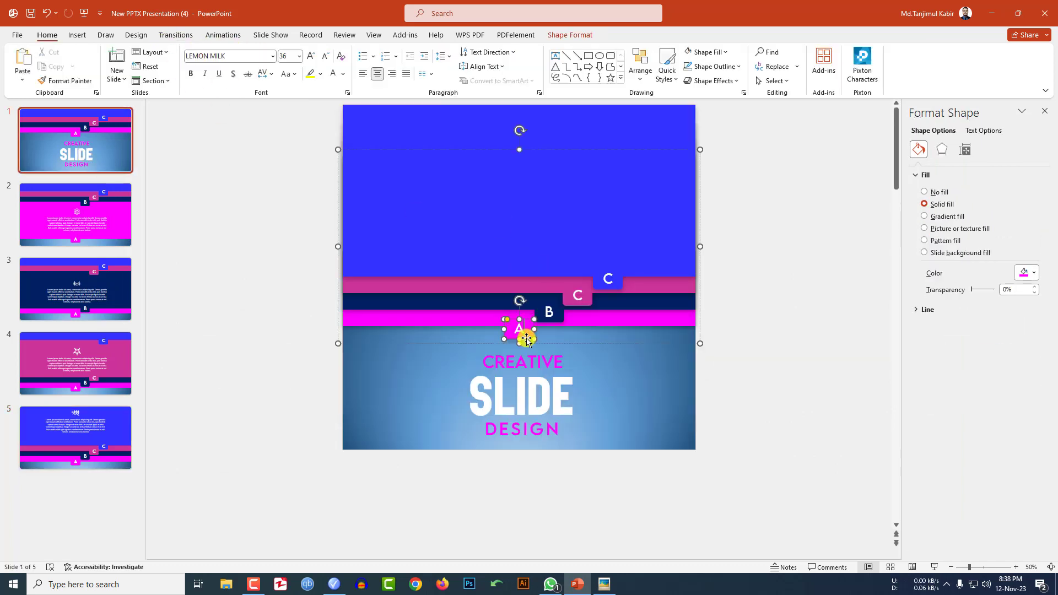
left_click(78, 35)
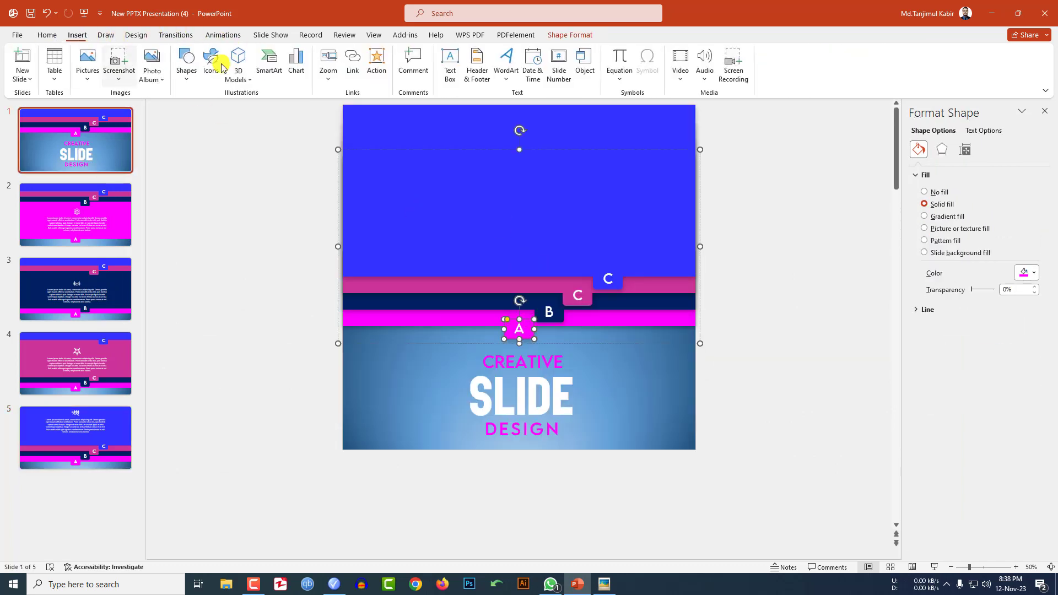
left_click(354, 68)
left_click(374, 273)
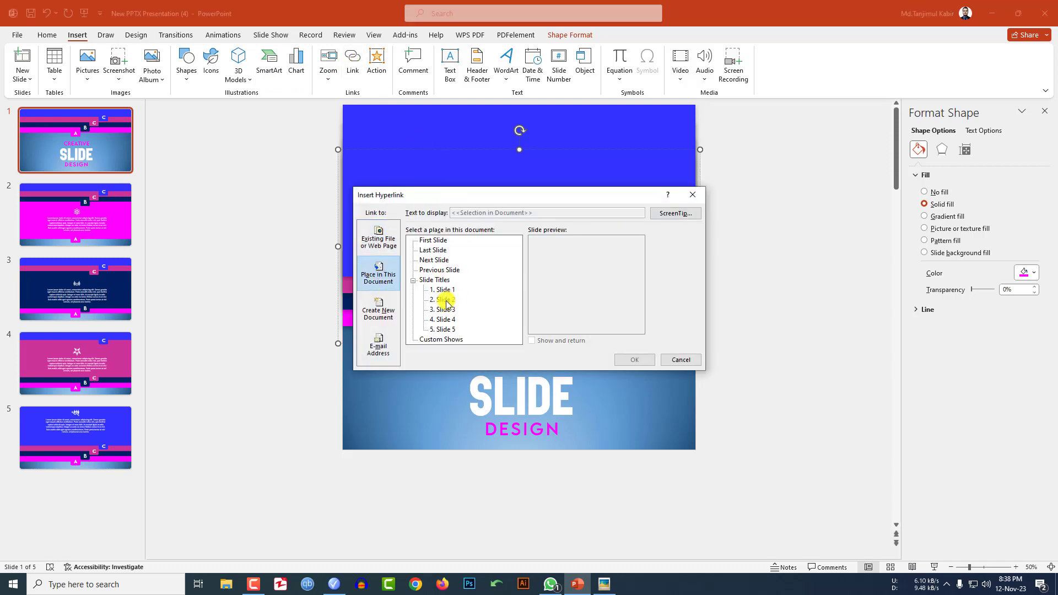
left_click_drag(503, 204, 765, 157)
left_click(706, 259)
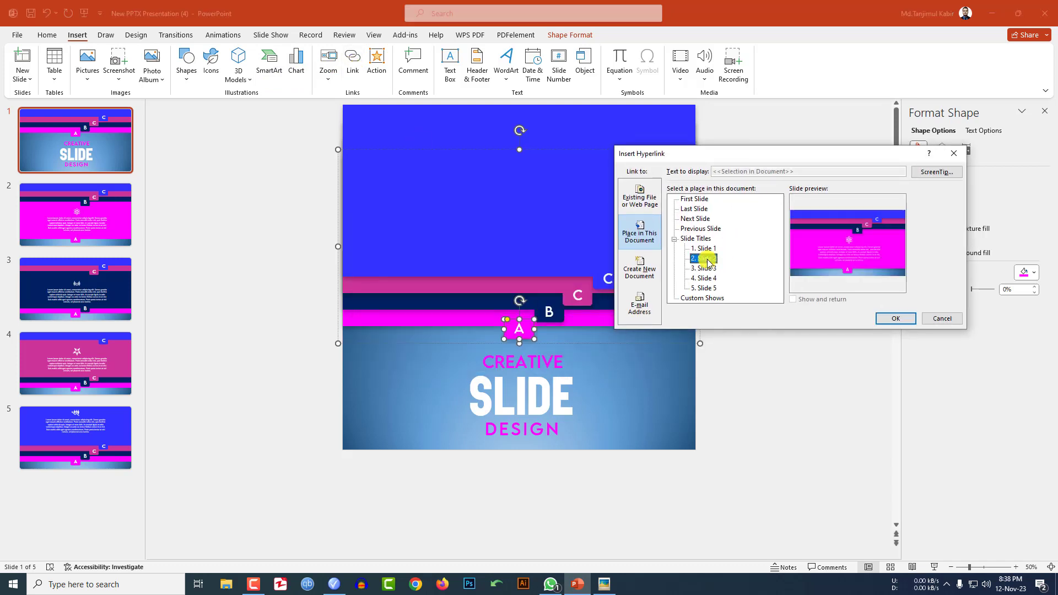
left_click(894, 319)
- Hyperlink the navy B tab on slide 1 to Slide 3 in this document
left_click(558, 314)
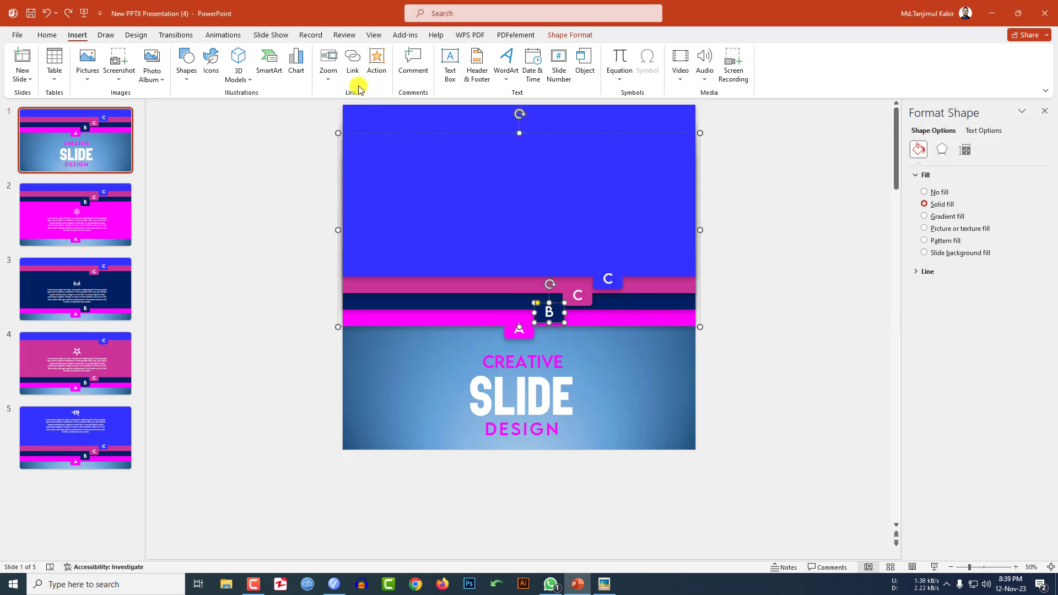
left_click(351, 72)
left_click(711, 269)
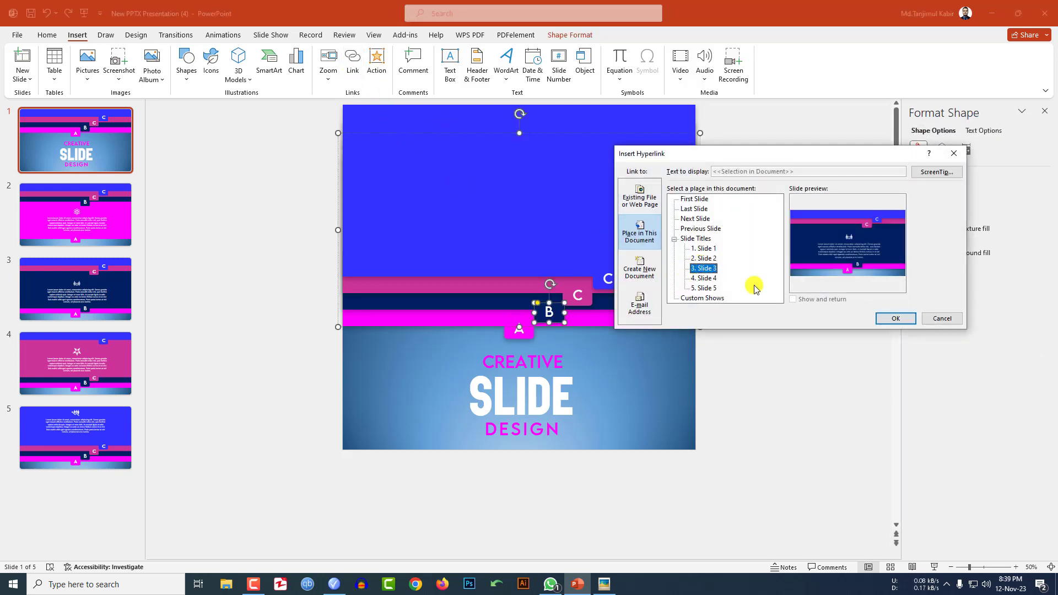
left_click(891, 319)
- Hyperlink the pink C tab on slide 1 to Slide 4 in this document
left_click(588, 305)
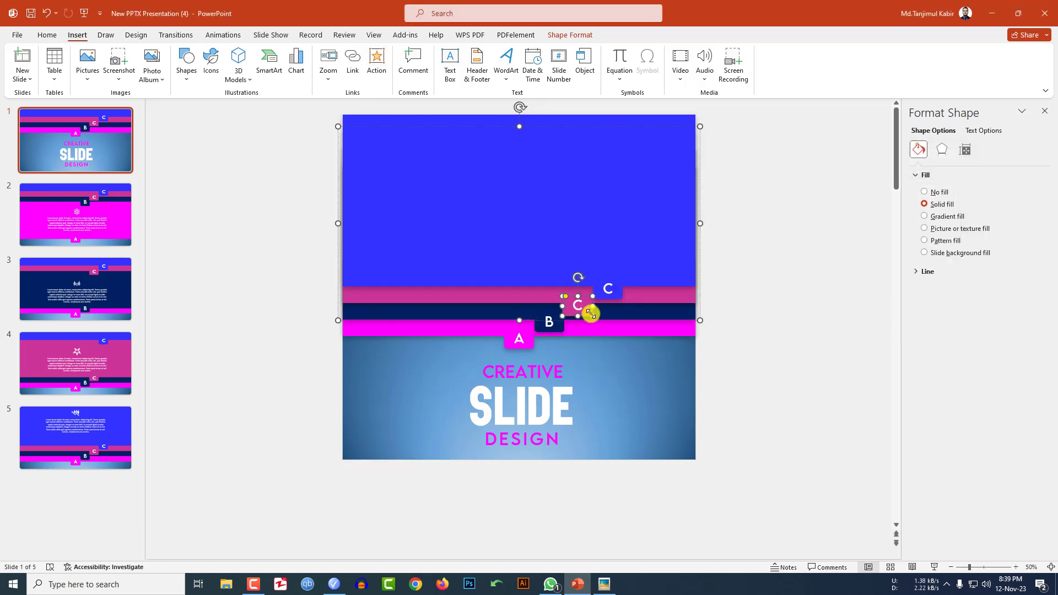
key("ctrl+k")
left_click(708, 278)
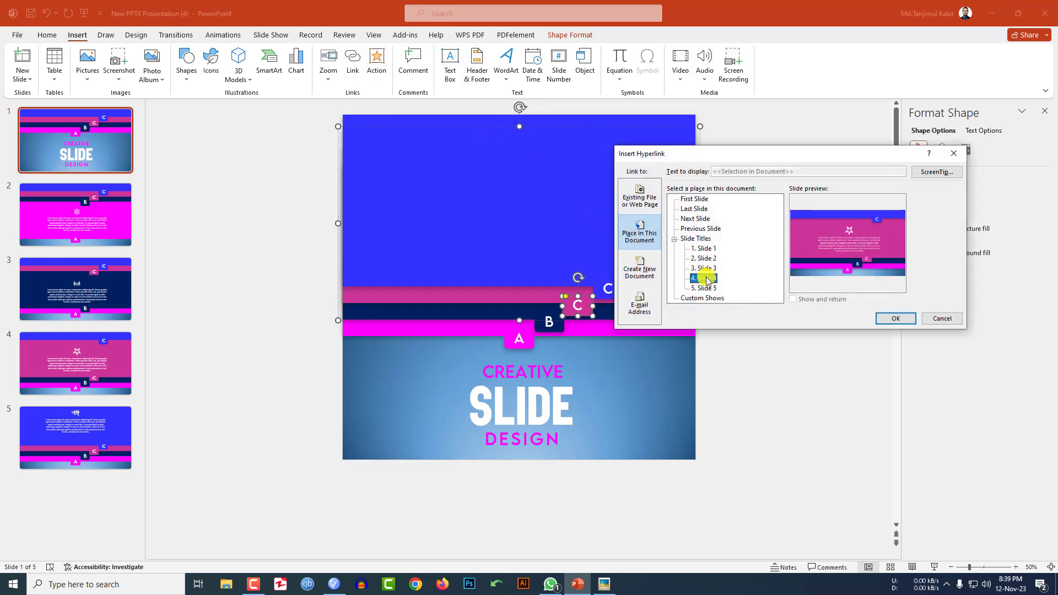
left_click(893, 319)
- Change the blue panel's tab letter to D on slide 1 and open the hyperlink settings for that tab
left_click(623, 309)
left_click(620, 310)
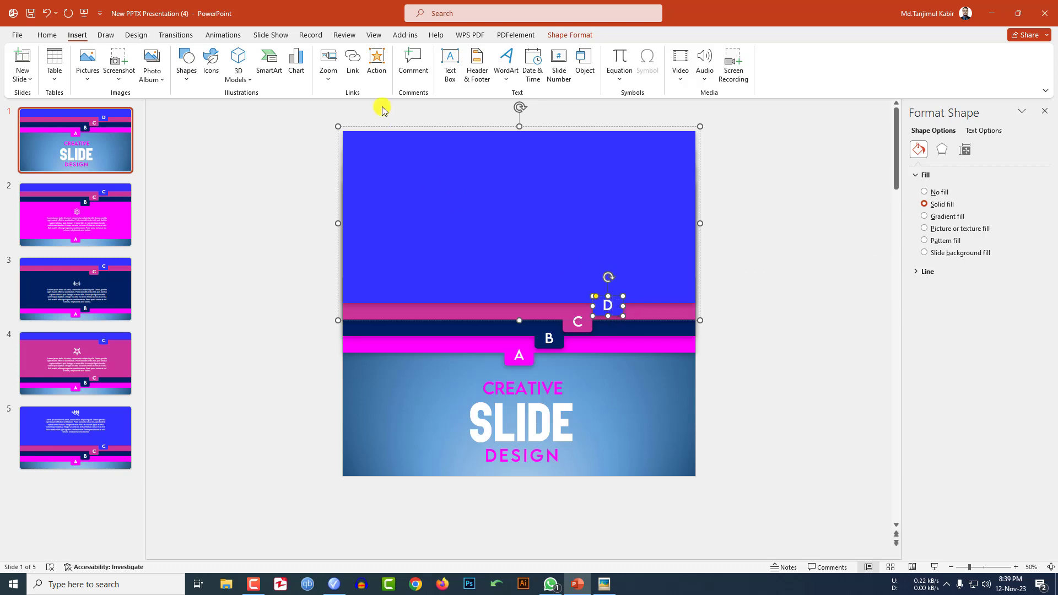
left_click(352, 65)
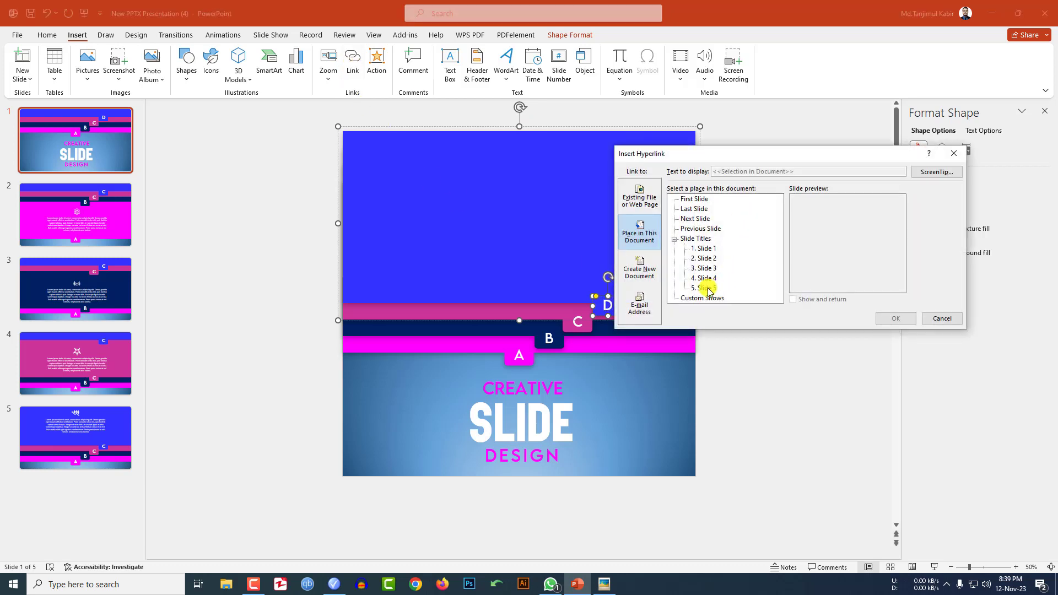